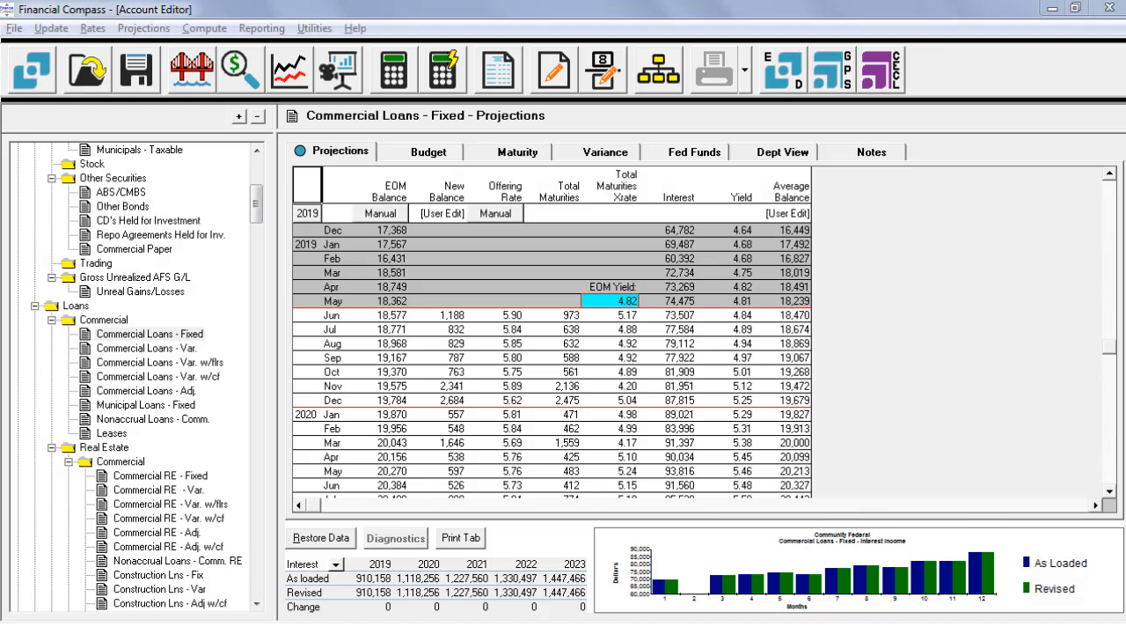
# Step: Open the departmental view of Commercial Loans - Fixed and set all departments to manual editing
pyautogui.click(783, 152)
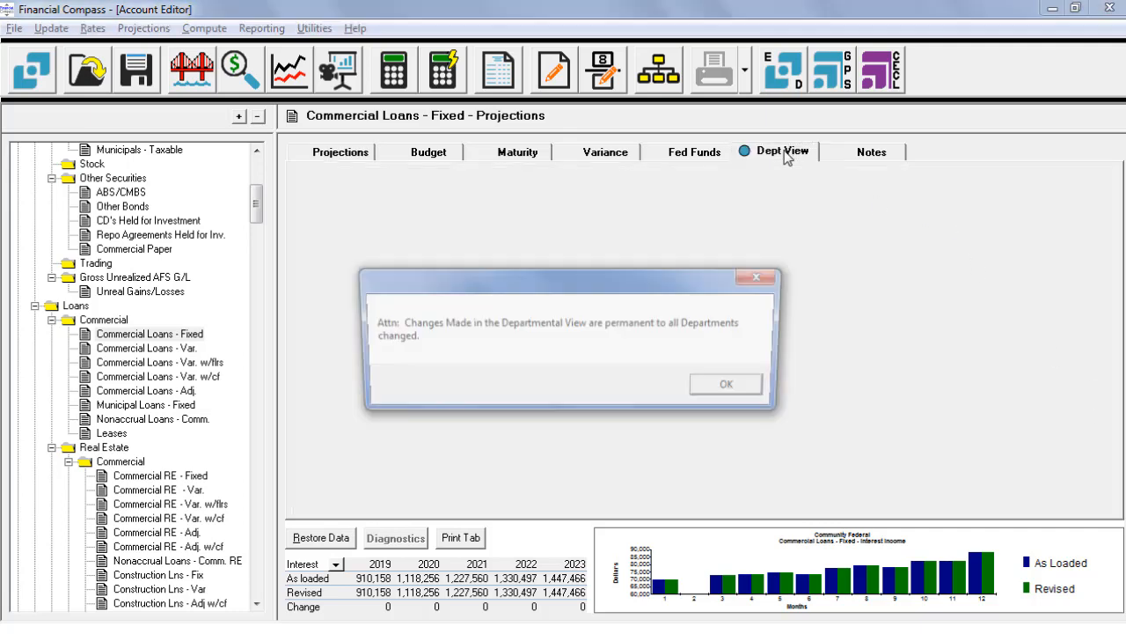
pyautogui.click(741, 398)
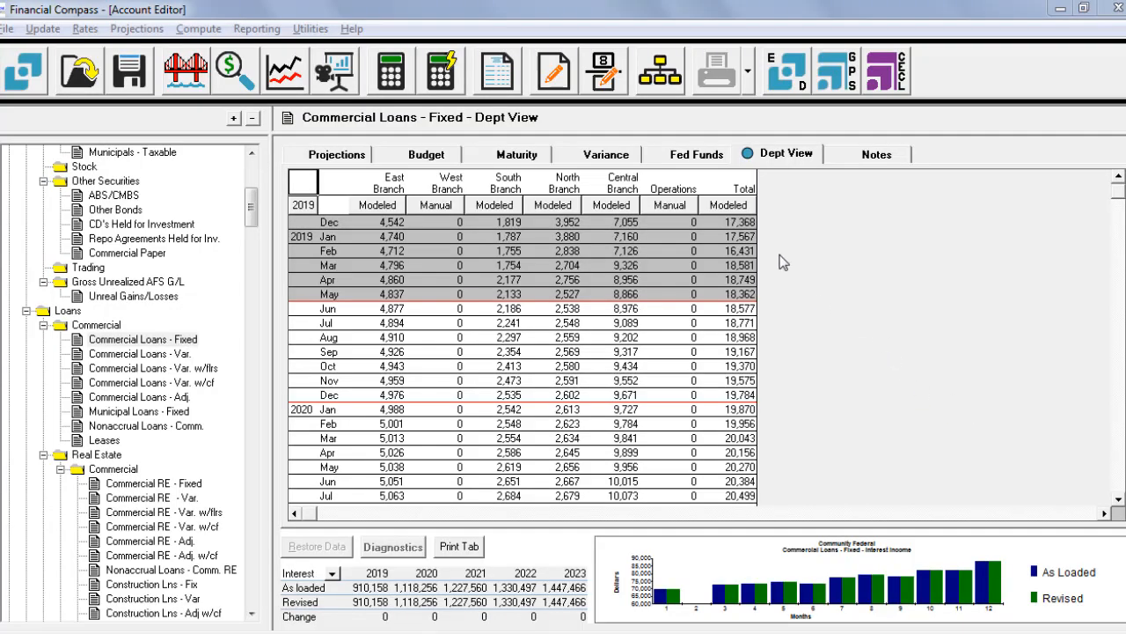
pyautogui.click(729, 205)
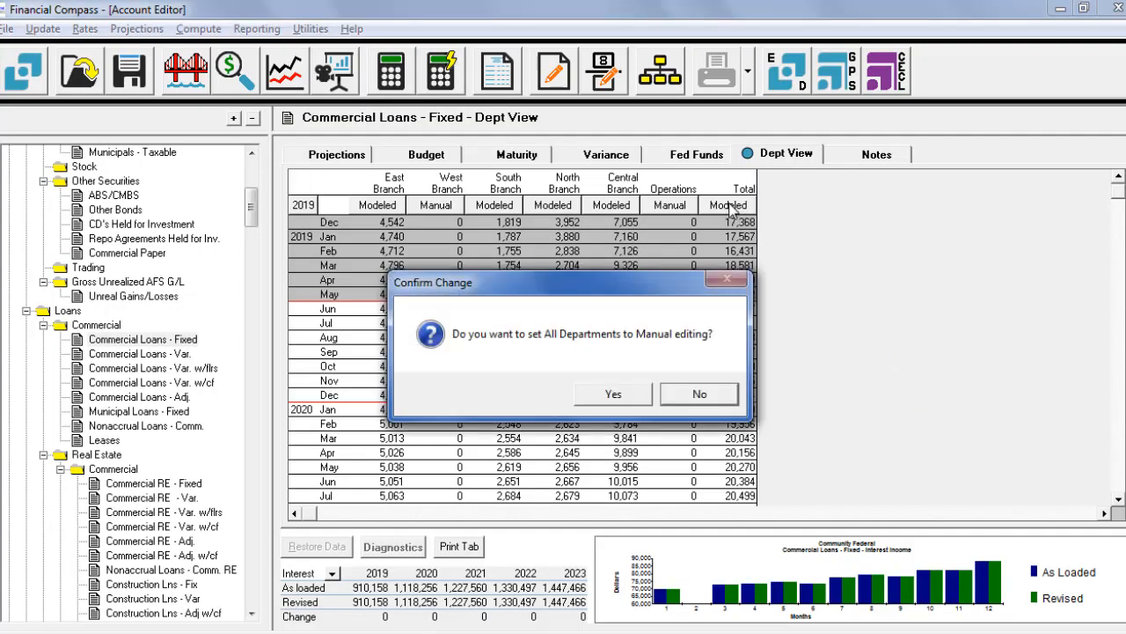
pyautogui.click(635, 398)
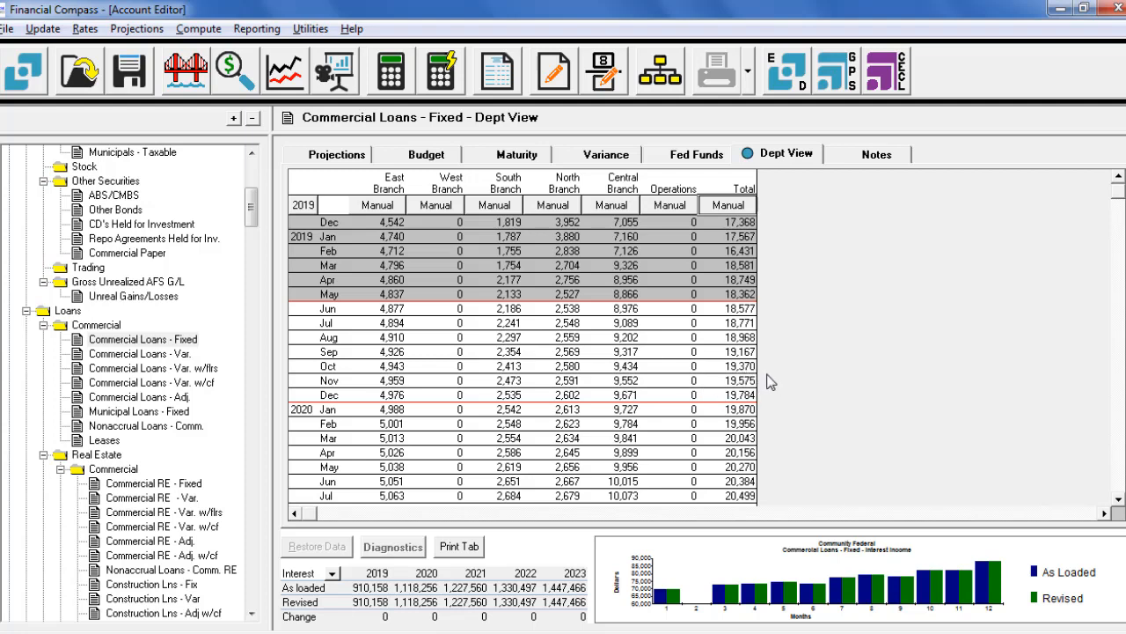
# Step: Apply a 10% annual growth rate to the Total balances from December 2019 through December 2020, and return to the account's projections
pyautogui.click(742, 396)
pyautogui.moveTo(742, 401); pyautogui.dragTo(754, 440)
pyautogui.rightClick(747, 441)
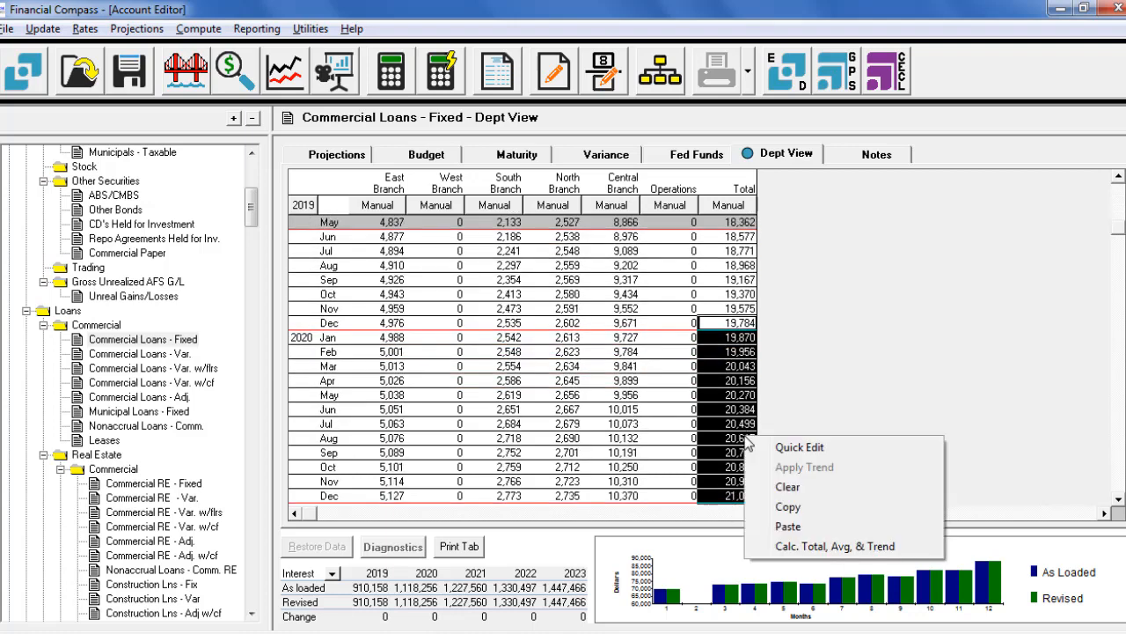
pyautogui.click(793, 450)
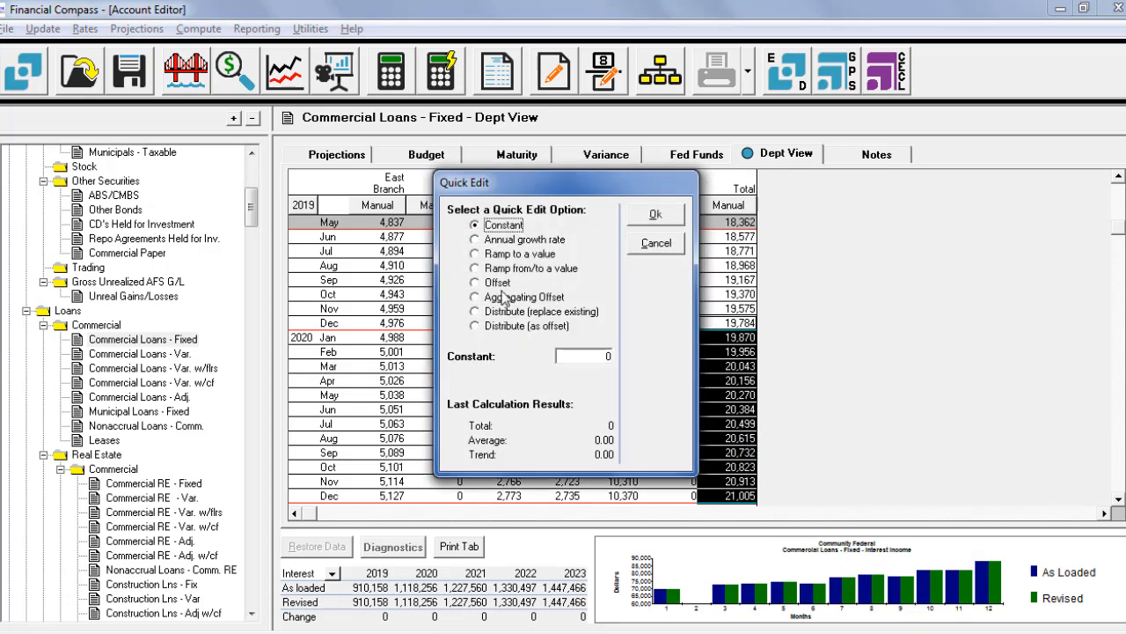
pyautogui.click(475, 240)
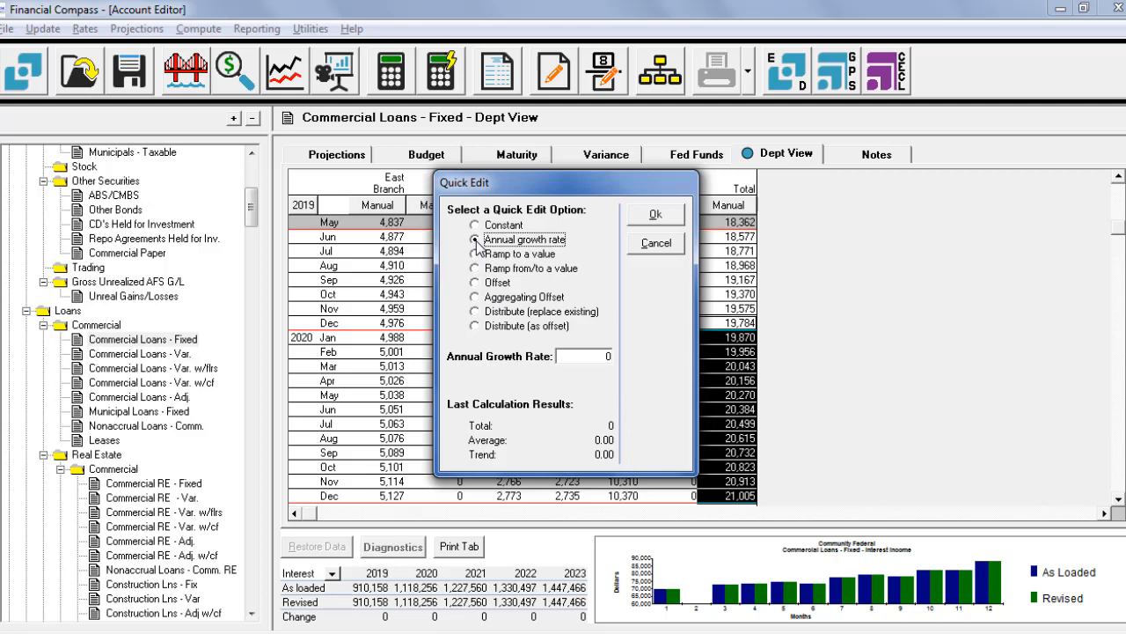
pyautogui.click(599, 356)
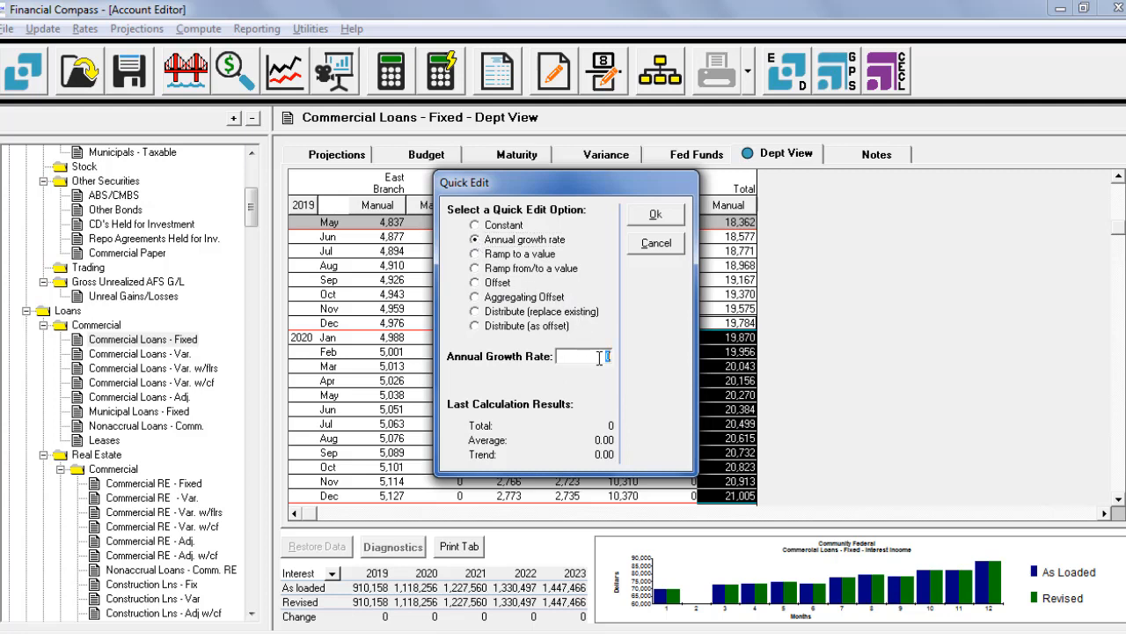
pyautogui.write('10')
pyautogui.click(654, 216)
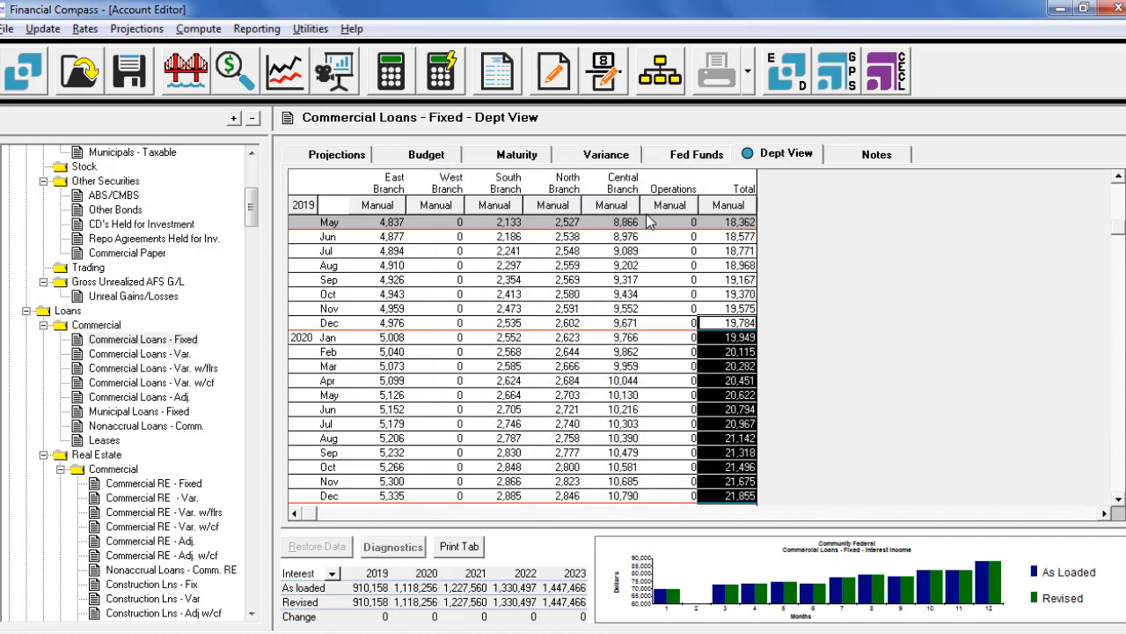
pyautogui.click(337, 155)
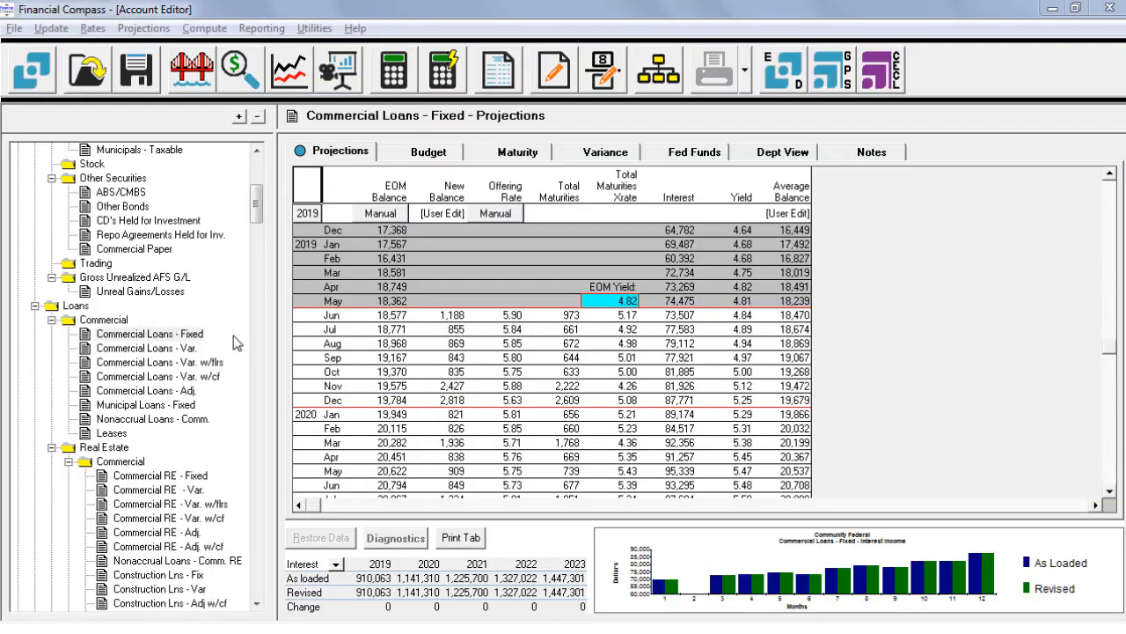
# Step: Open the departmental view of the Commercial RE - Fixed account
pyautogui.click(165, 478)
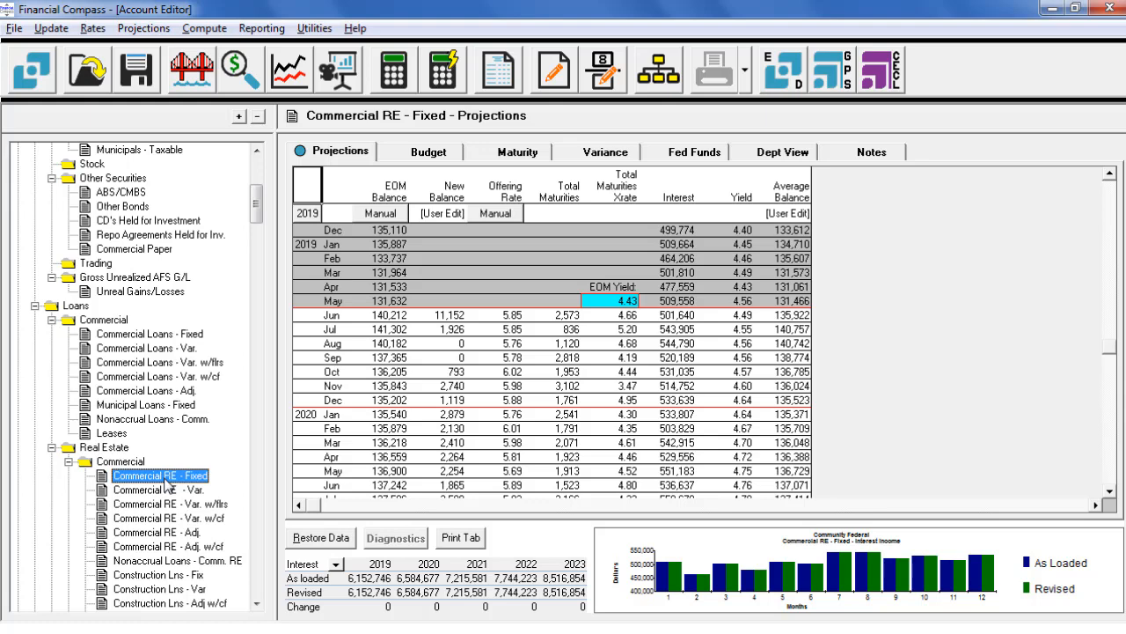
pyautogui.click(795, 157)
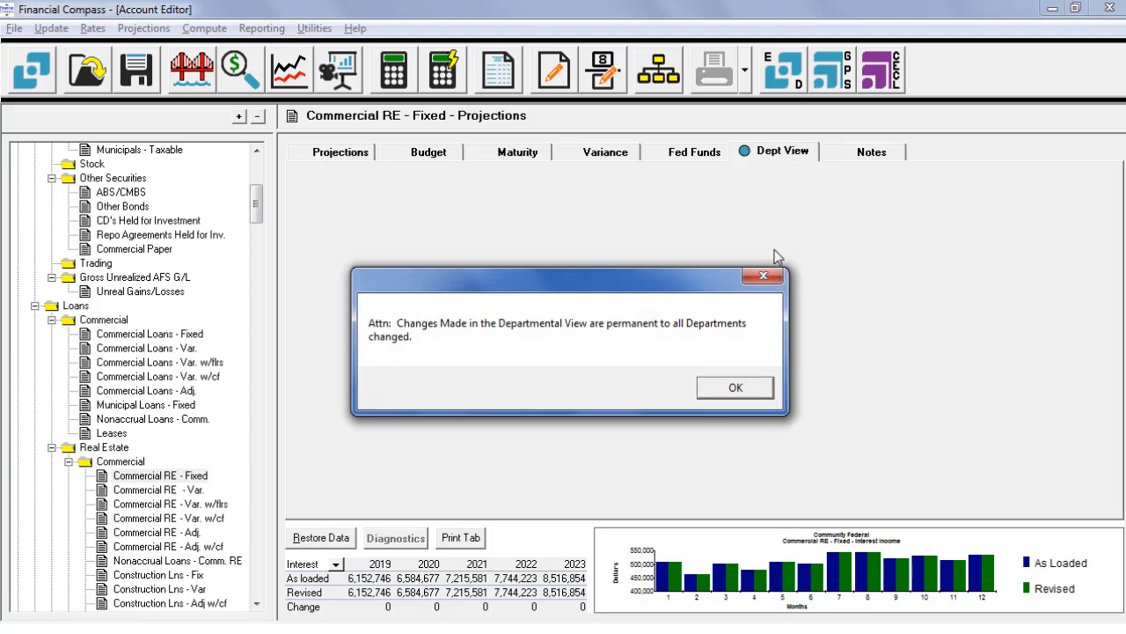
pyautogui.click(746, 388)
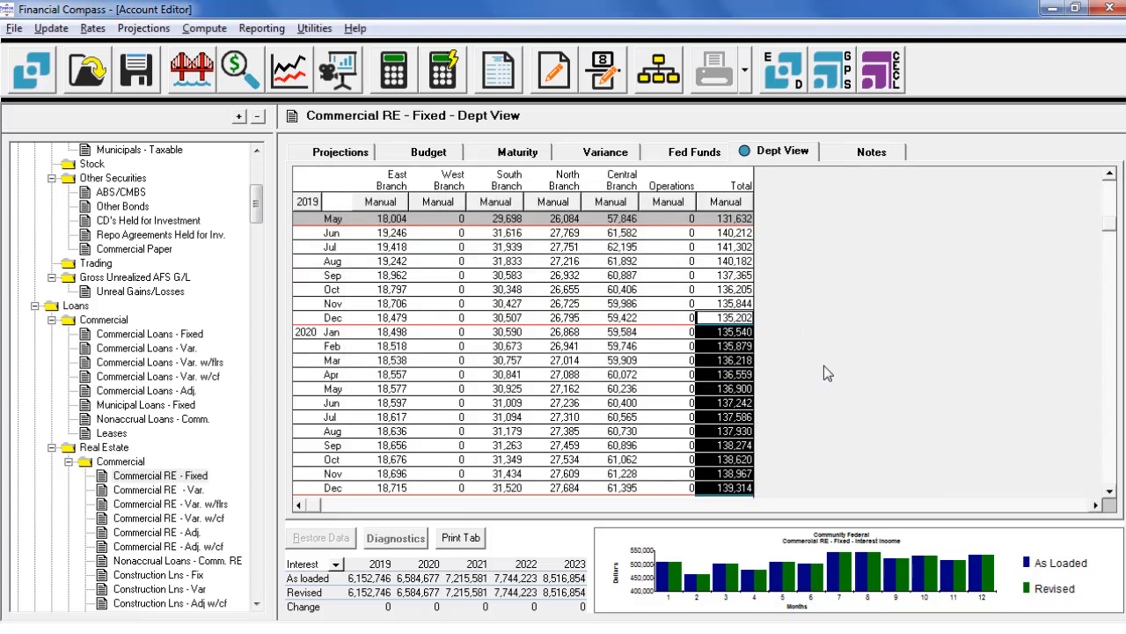
# Step: Apply a -24% annual growth rate to the Commercial RE - Fixed Total balances from December 2019 through December 2020 with Quick Edit
pyautogui.rightClick(742, 388)
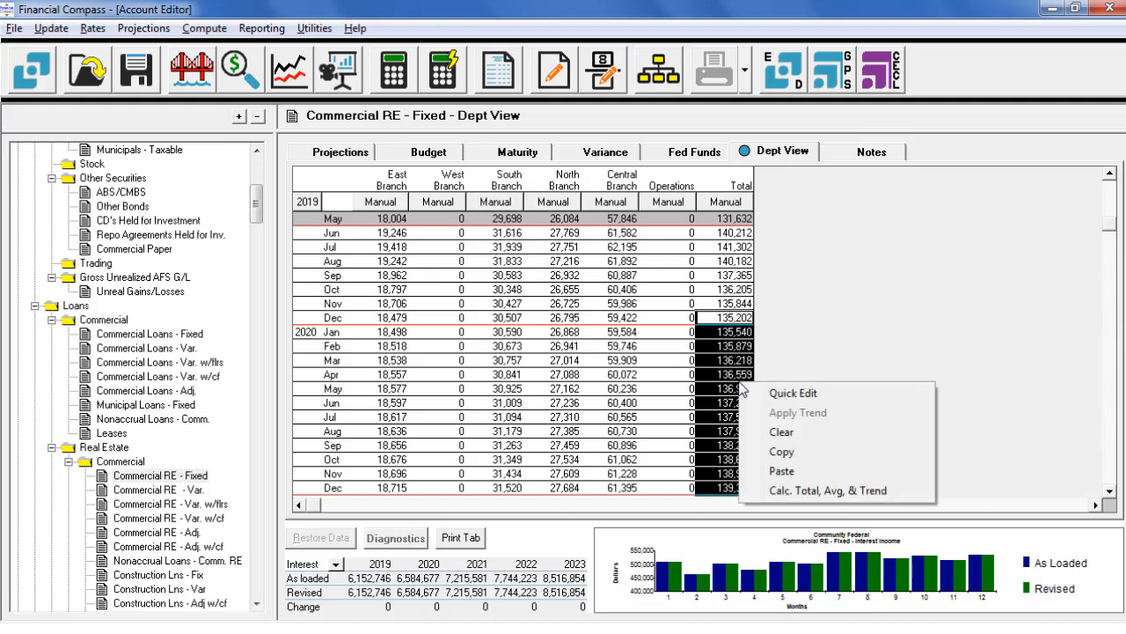
pyautogui.click(778, 394)
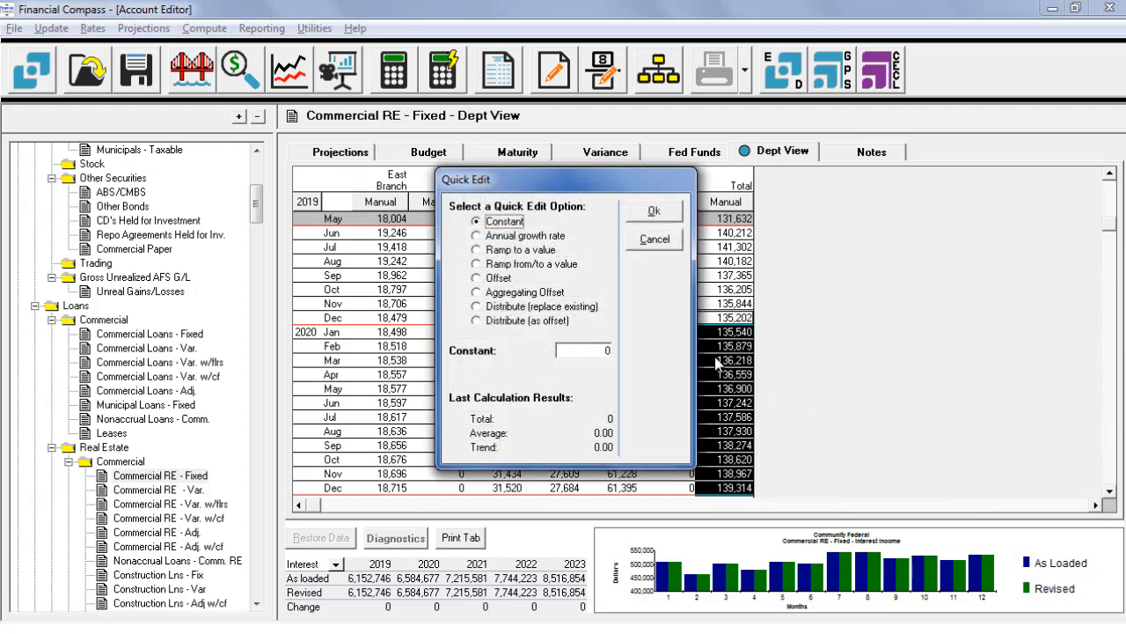
pyautogui.click(477, 236)
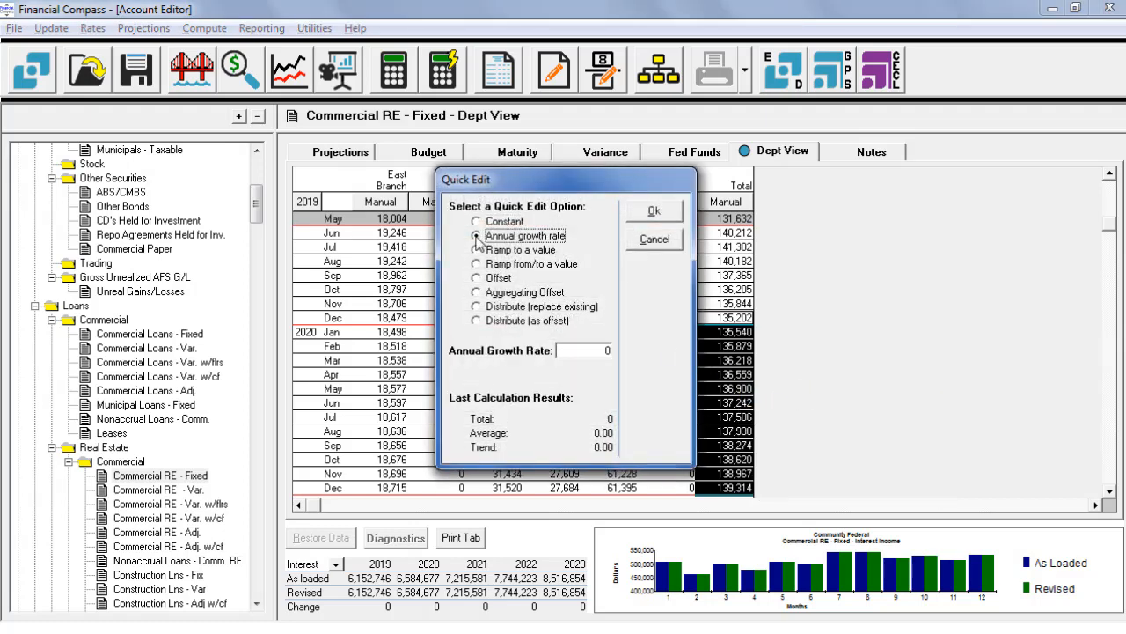
pyautogui.click(588, 347)
pyautogui.write('-25')
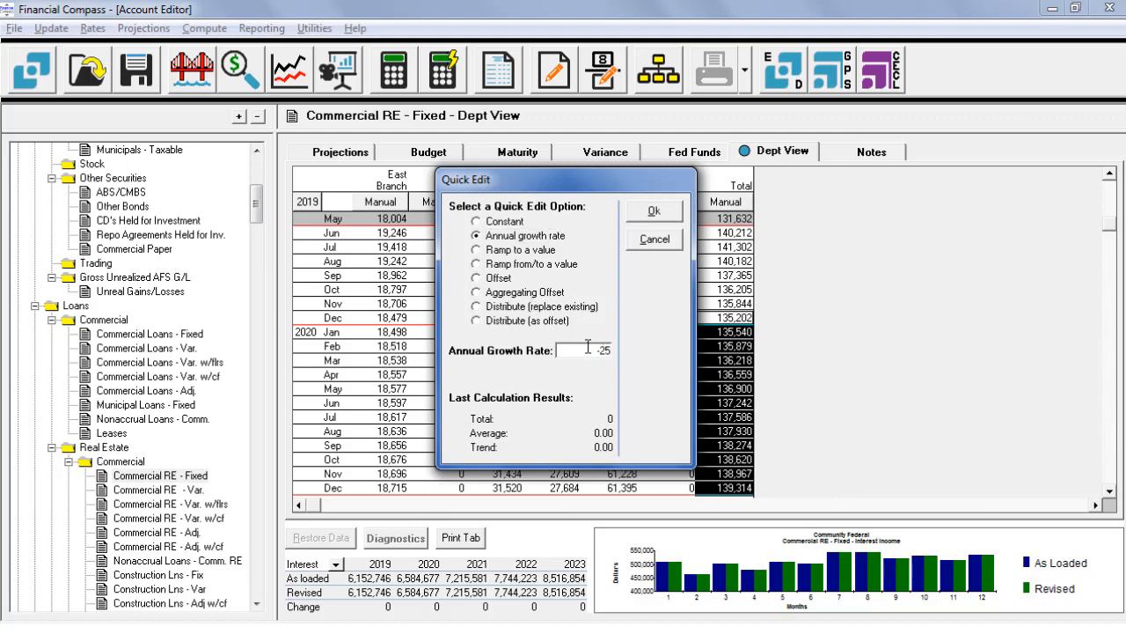
pyautogui.press('BackSpace')
pyautogui.write('4')
pyautogui.click(653, 212)
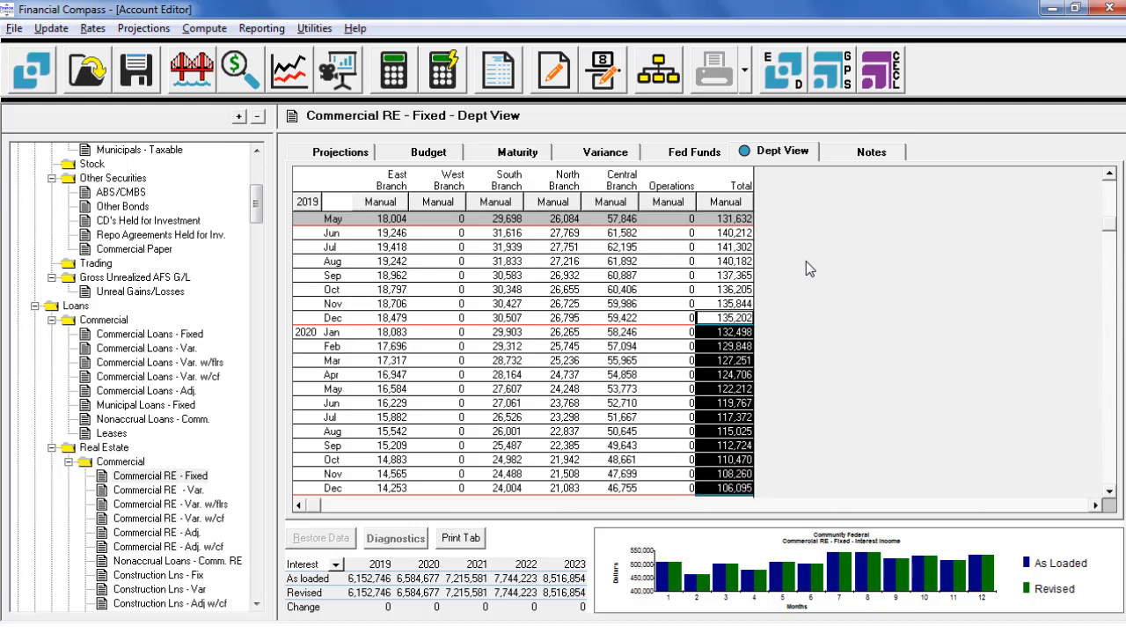
# Step: Review the Commercial RE - Fixed projections for the 2020 months
pyautogui.click(343, 157)
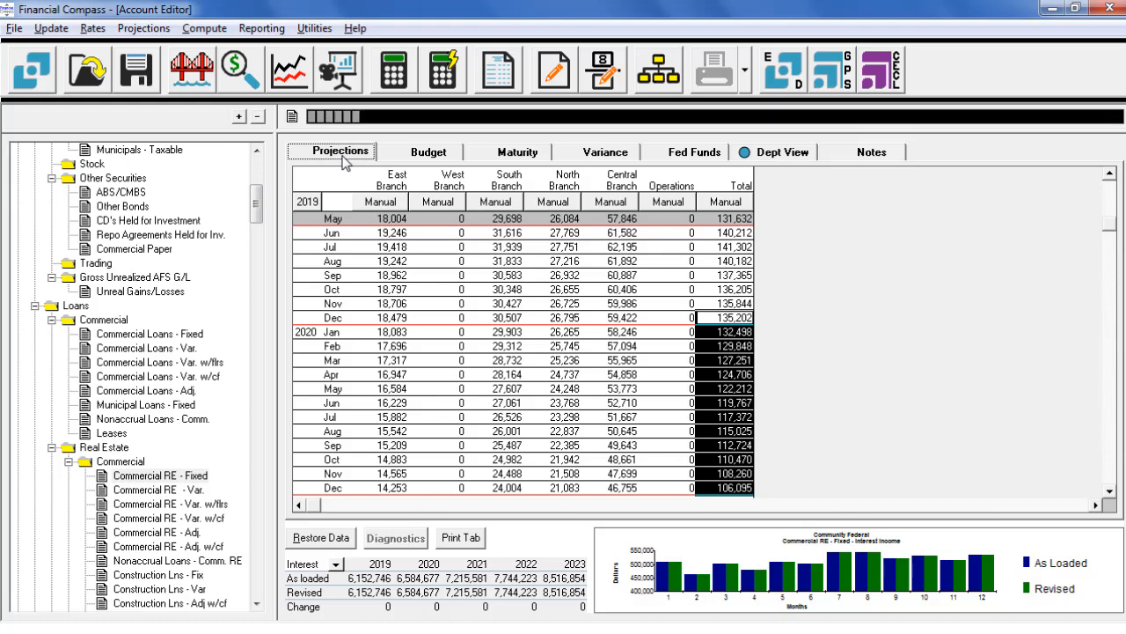
pyautogui.click(1110, 493)
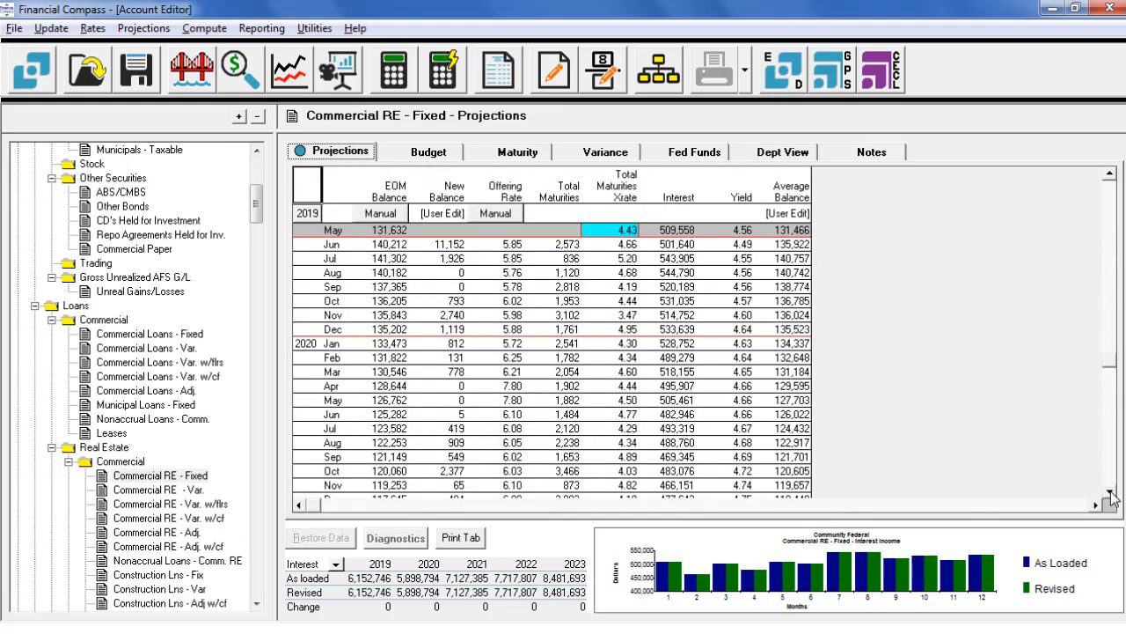
pyautogui.click(1111, 492)
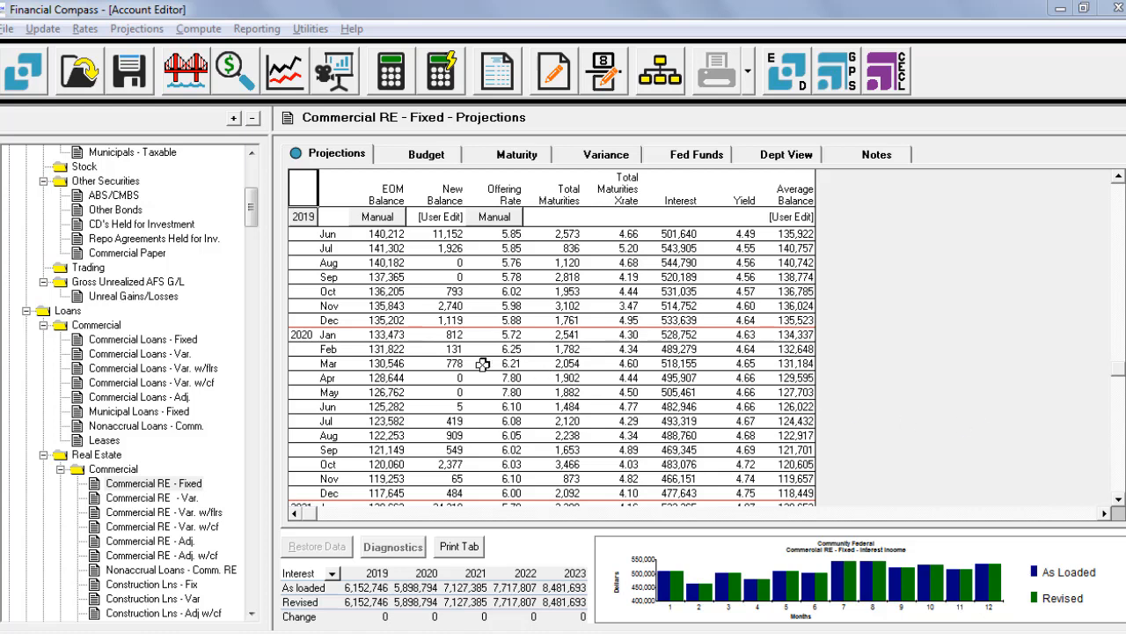
# Step: Calculate the total, average and trend of the January to May 2019 EOM balances in Construction Lns - Fix
pyautogui.click(152, 585)
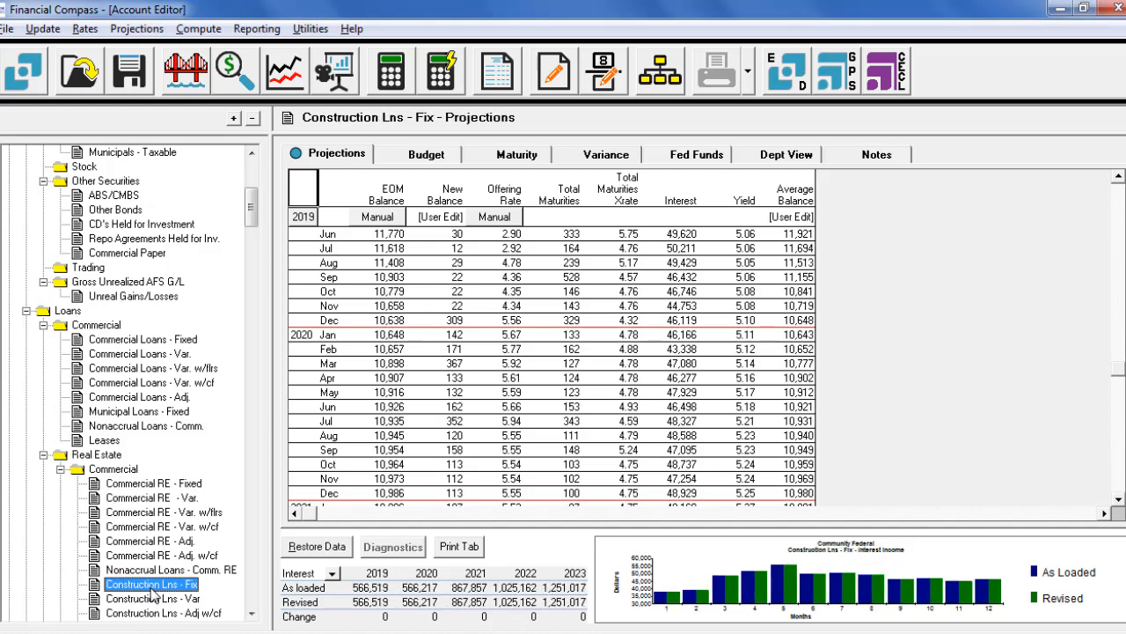
pyautogui.scroll(2, 355, 245)
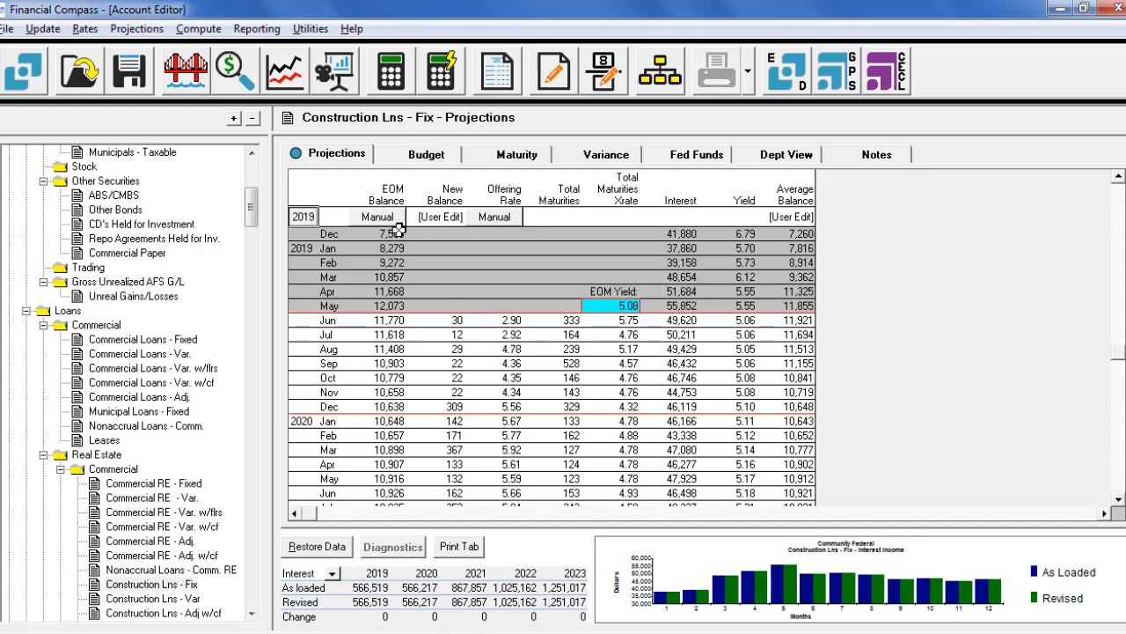
pyautogui.moveTo(379, 248); pyautogui.dragTo(379, 304)
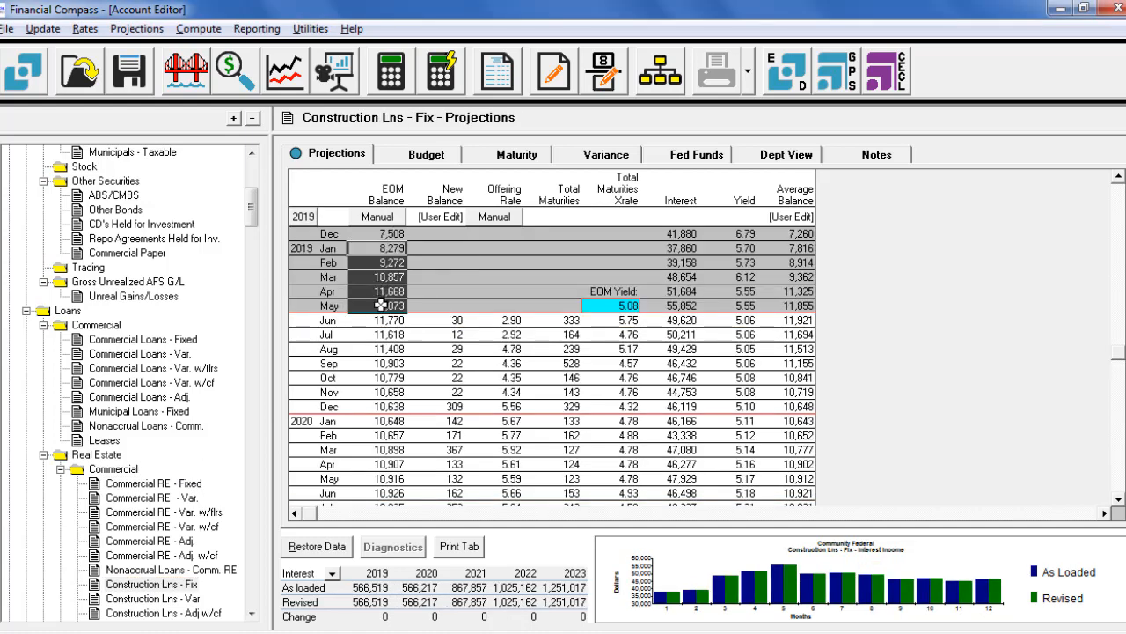
pyautogui.rightClick(376, 288)
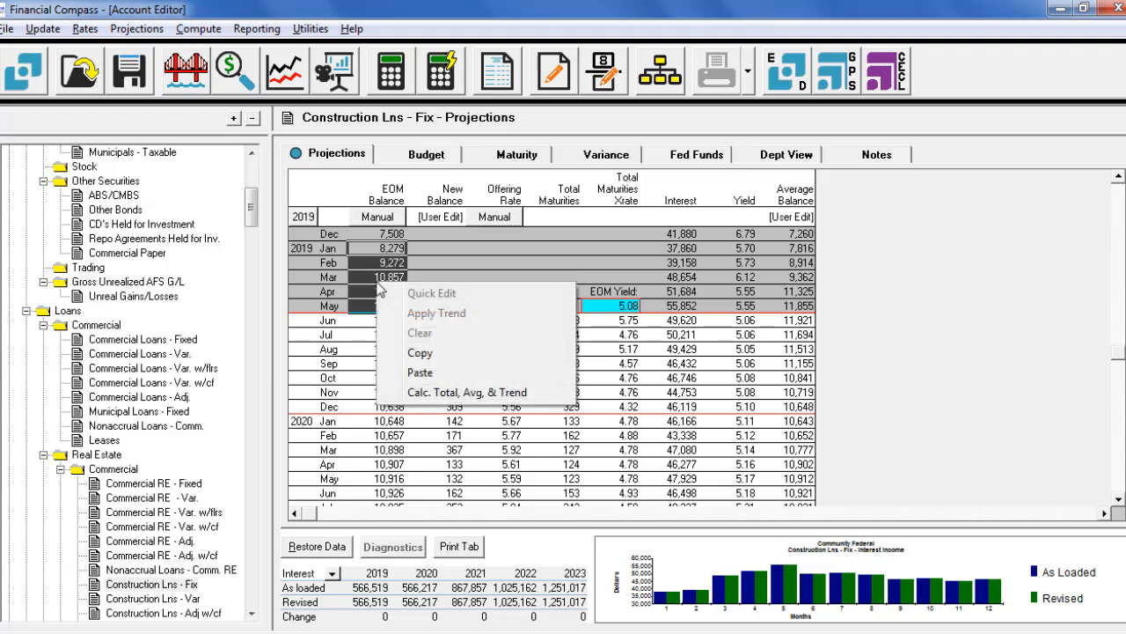
pyautogui.click(440, 392)
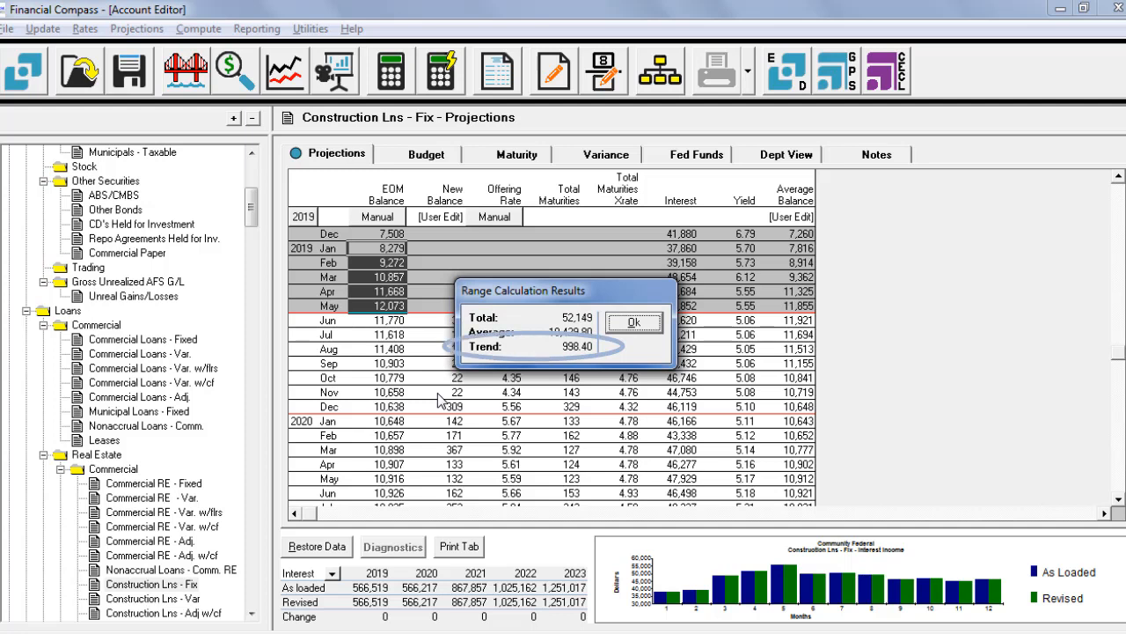
pyautogui.click(650, 323)
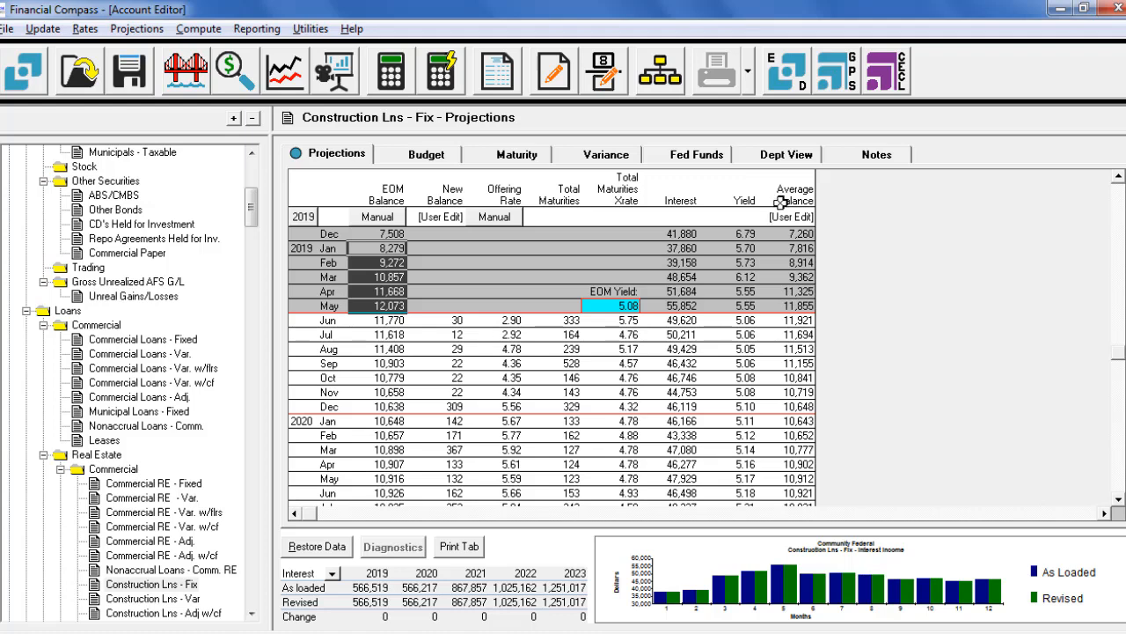
# Step: In the Construction Lns - Fix departmental view, set the Total balances from June 2019 through December 2020 to a constant 12073
pyautogui.click(791, 156)
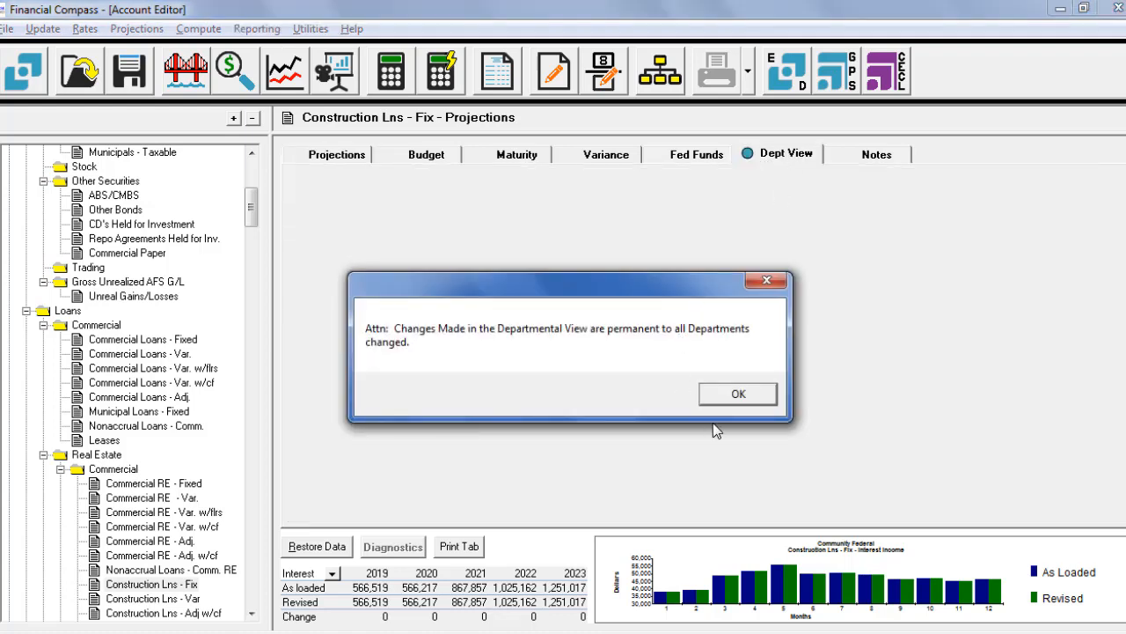
pyautogui.click(741, 394)
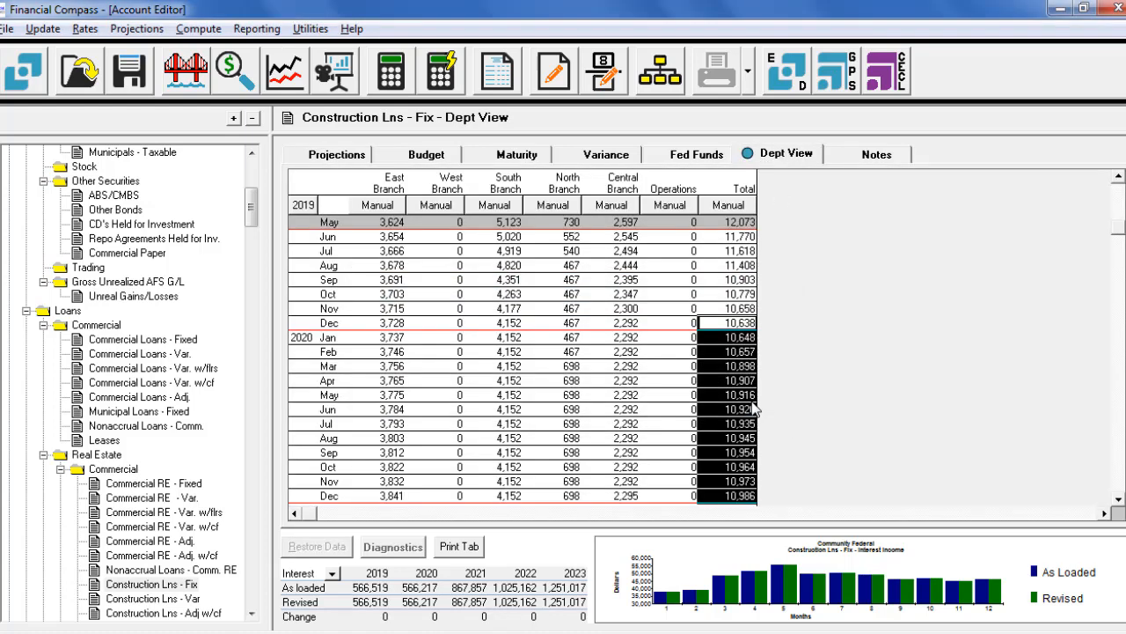
pyautogui.click(740, 236)
pyautogui.moveTo(739, 236); pyautogui.dragTo(739, 495)
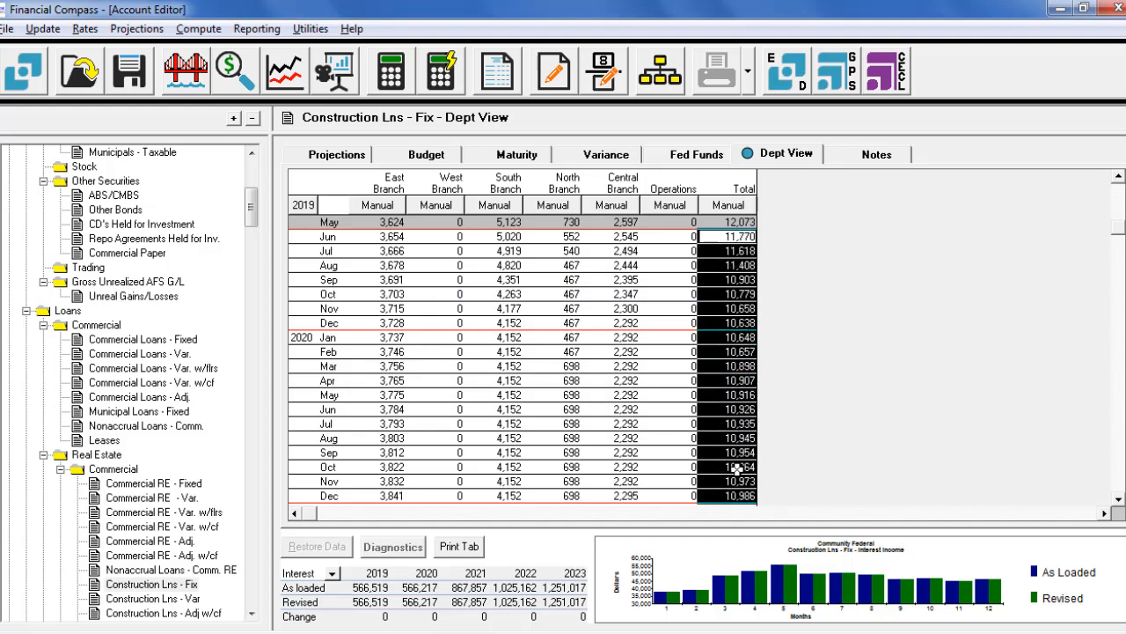
pyautogui.rightClick(744, 403)
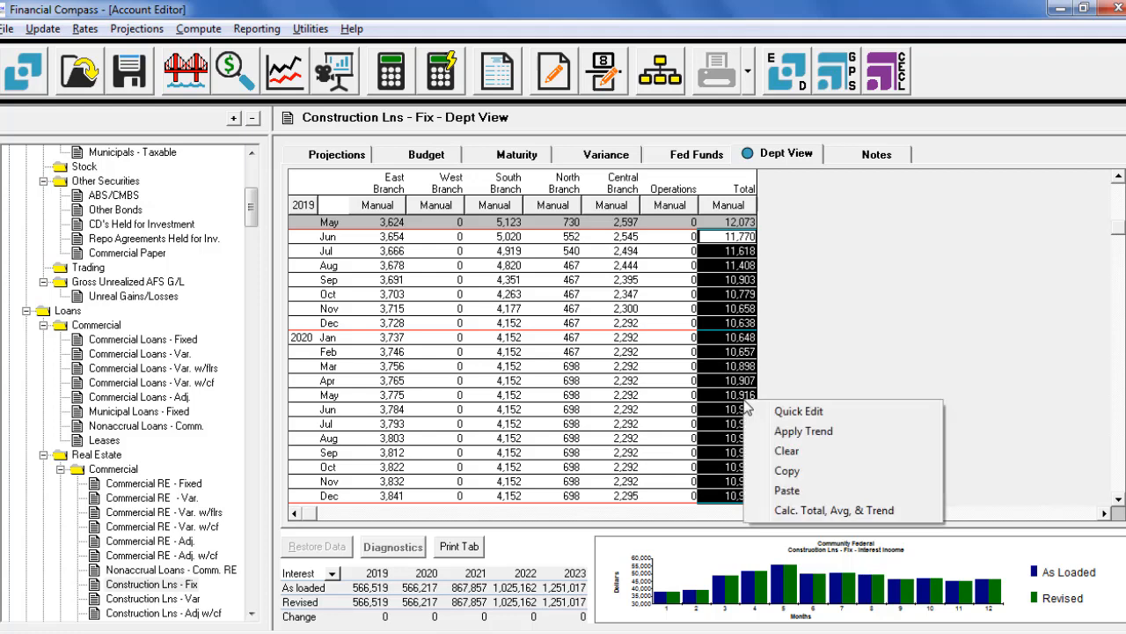
pyautogui.click(815, 411)
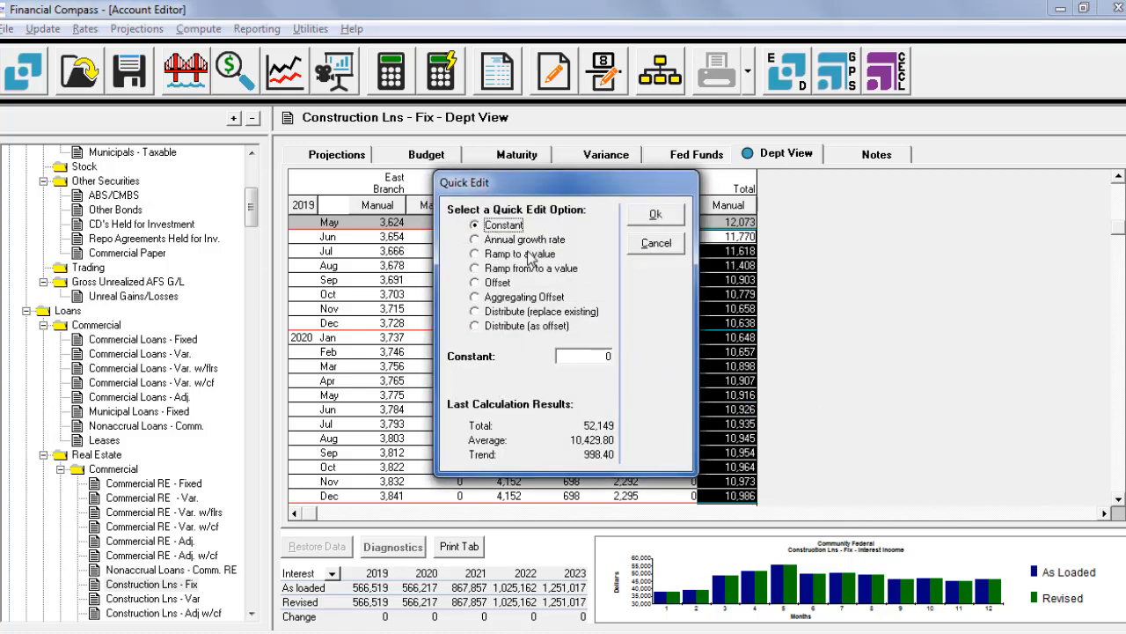
pyautogui.click(591, 355)
pyautogui.write('12073')
pyautogui.click(662, 220)
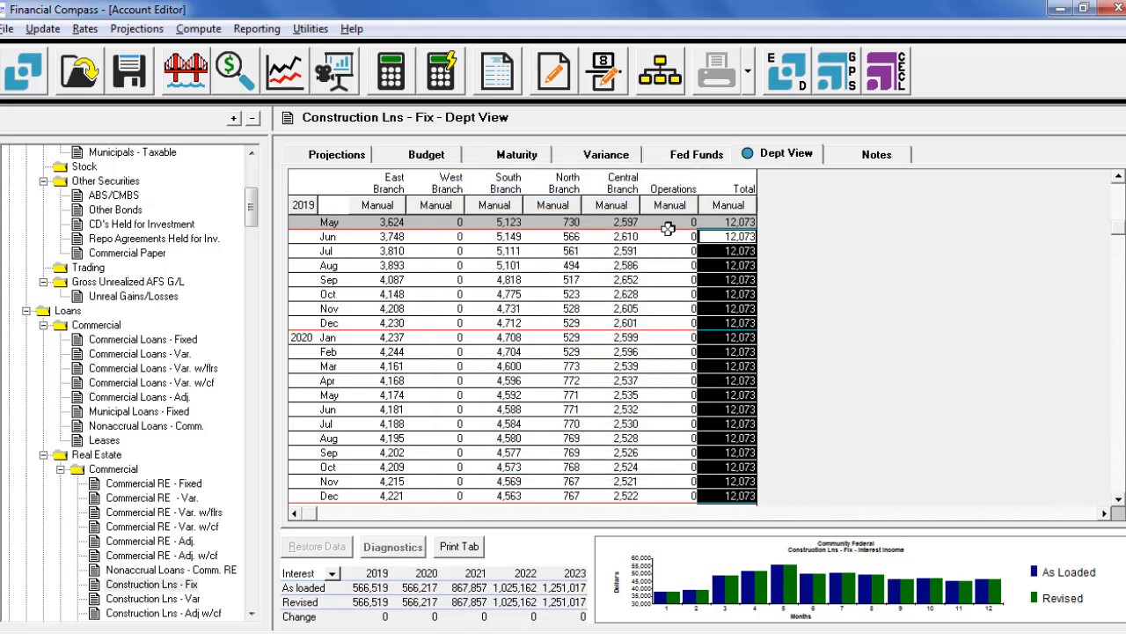
# Step: Apply an aggregating offset of 1000 to the Construction Lns - Fix Total balances from June 2019 through December 2020 with Quick Edit
pyautogui.rightClick(729, 293)
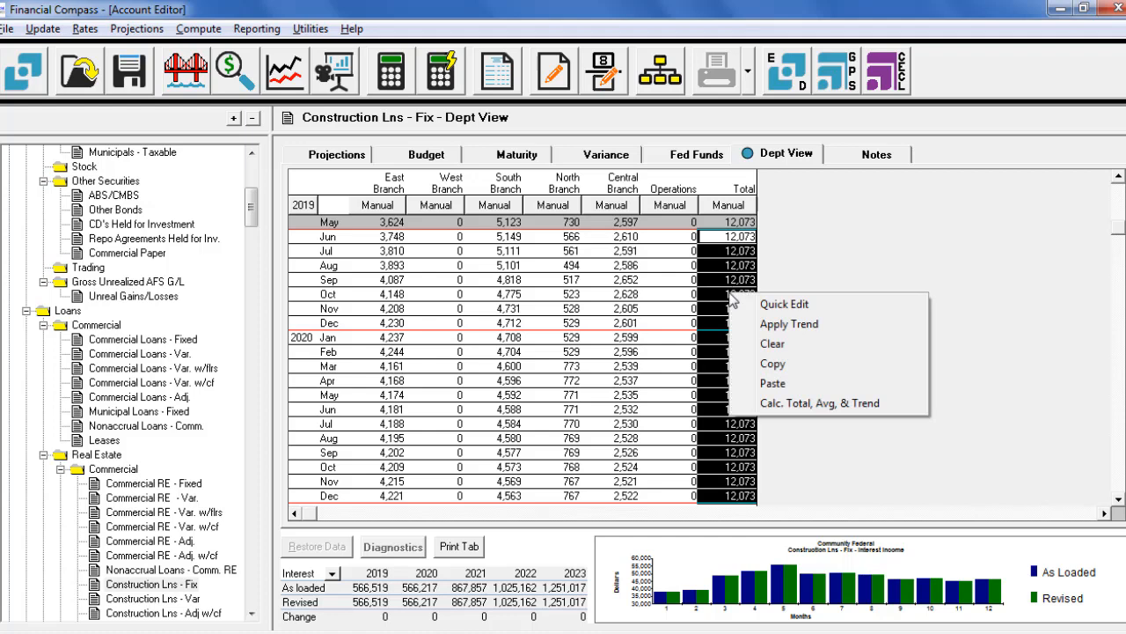
pyautogui.click(779, 304)
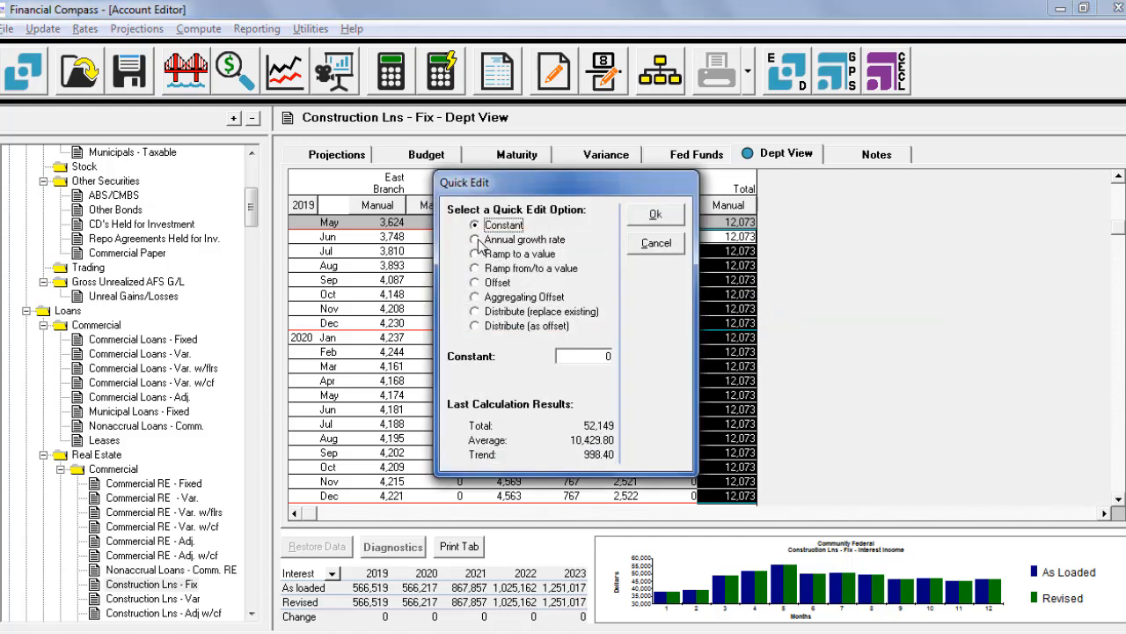
pyautogui.click(476, 297)
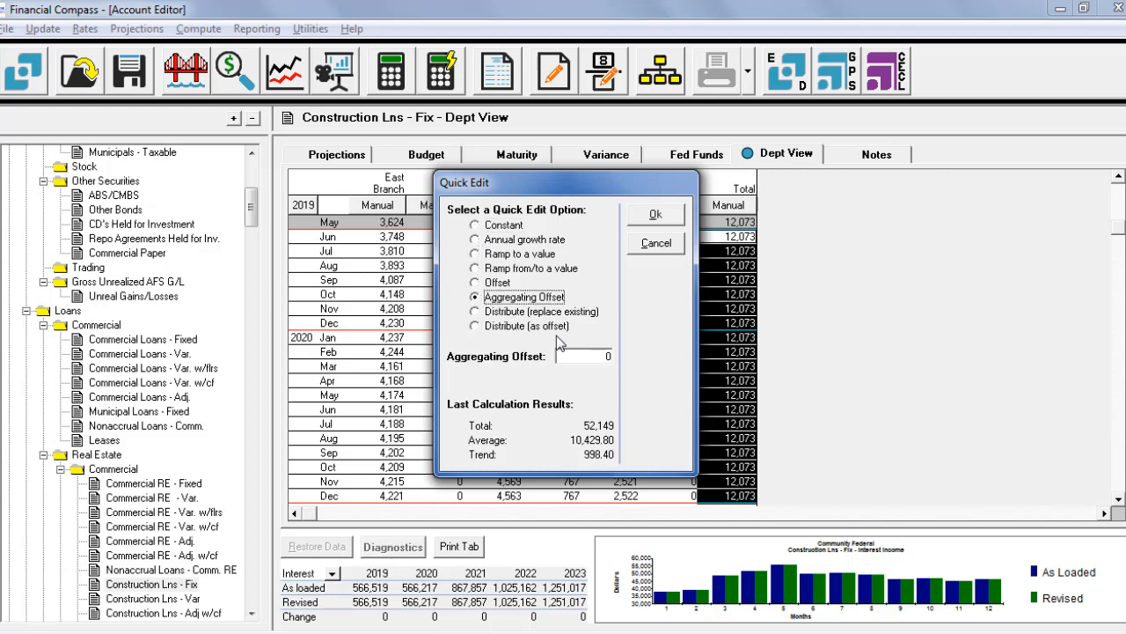
pyautogui.click(602, 358)
pyautogui.write('1000')
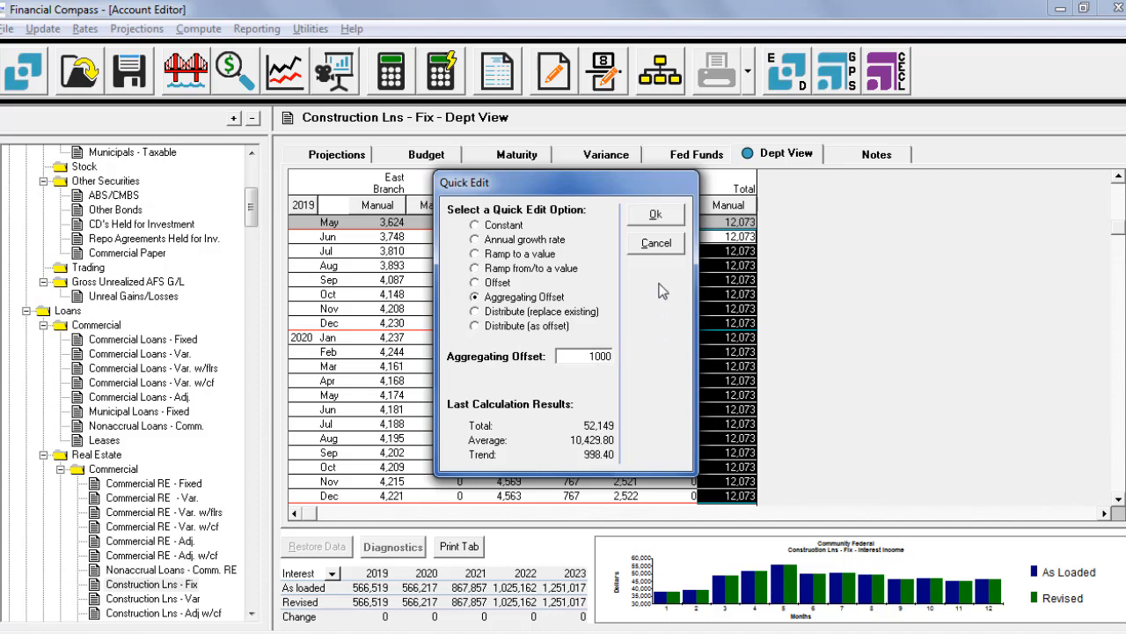
pyautogui.click(657, 217)
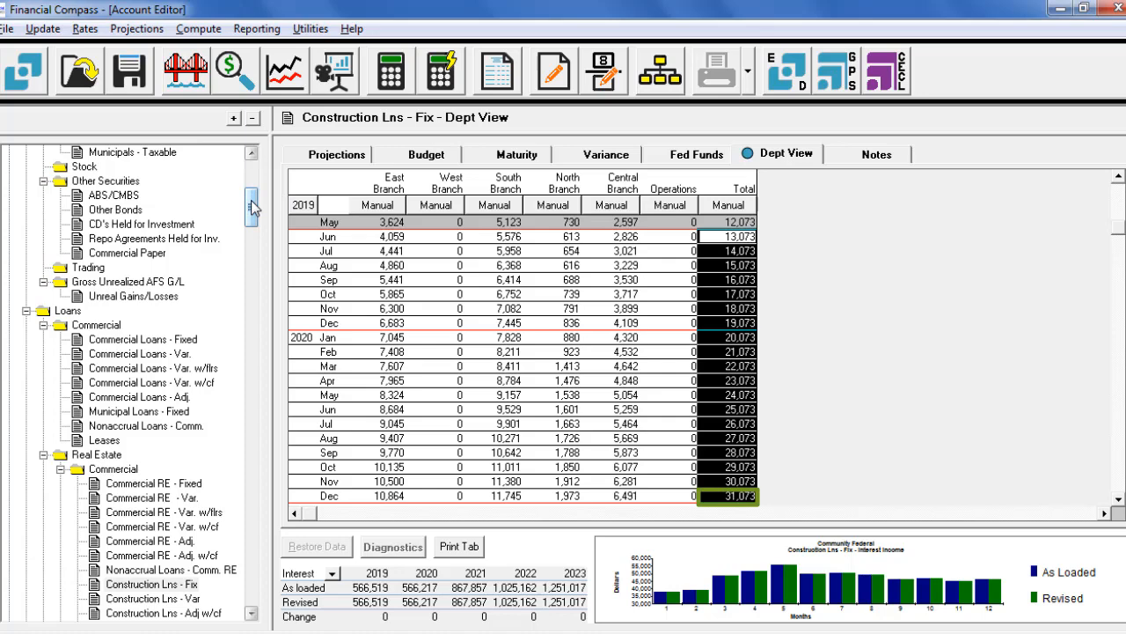
# Step: Open the departmental view of NOW Accounts and set all departments to manual editing
pyautogui.moveTo(252, 205); pyautogui.dragTo(254, 314)
pyautogui.click(129, 399)
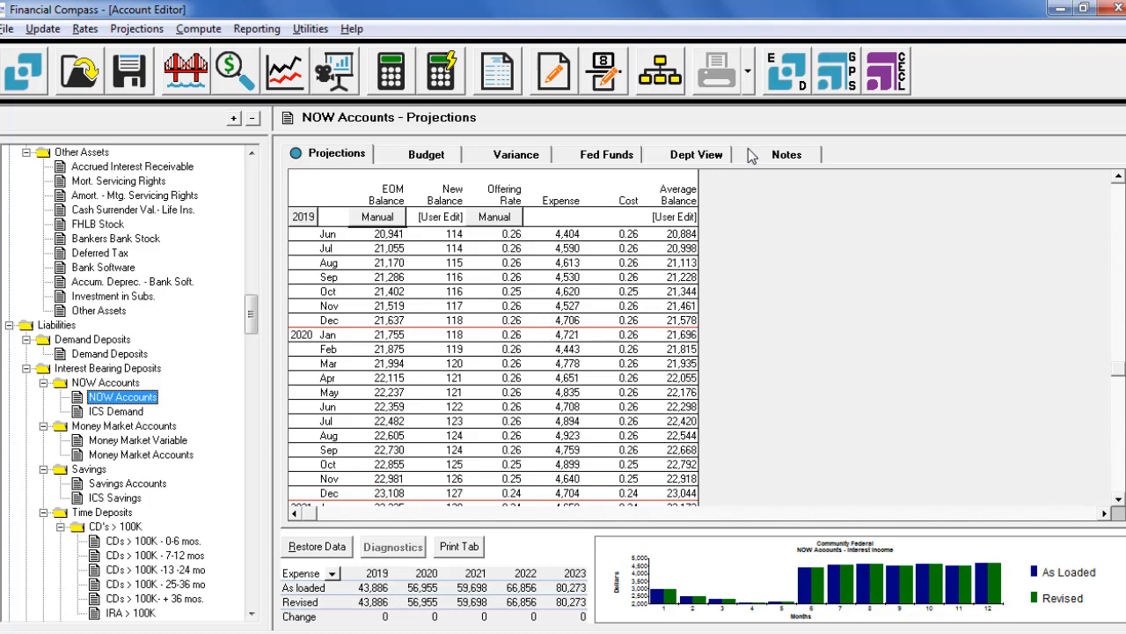
pyautogui.click(704, 156)
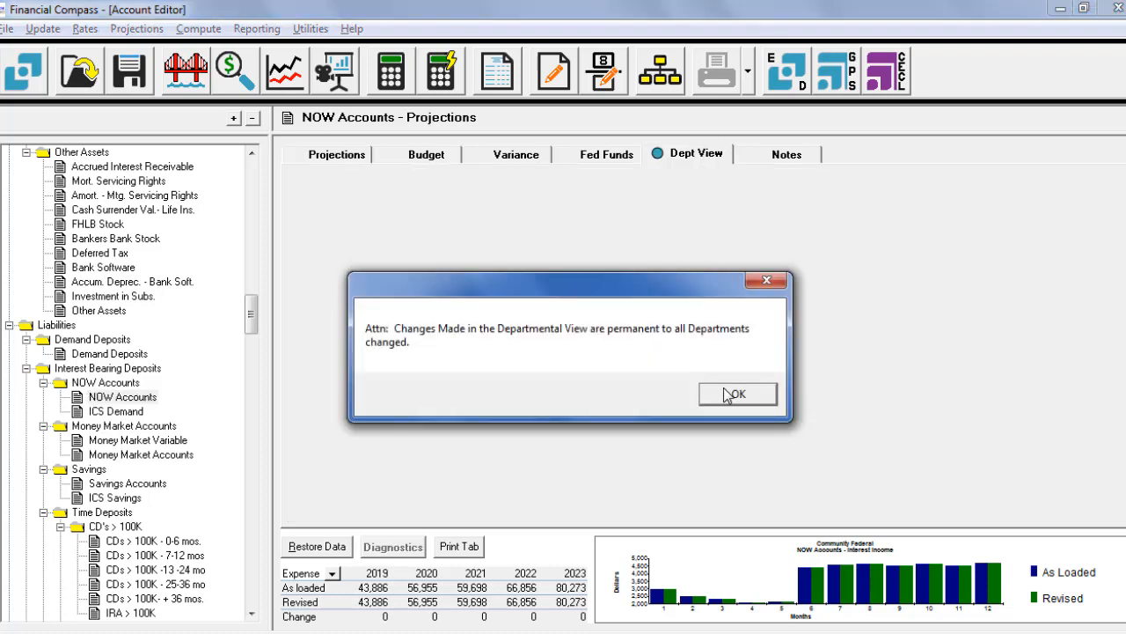
pyautogui.click(734, 398)
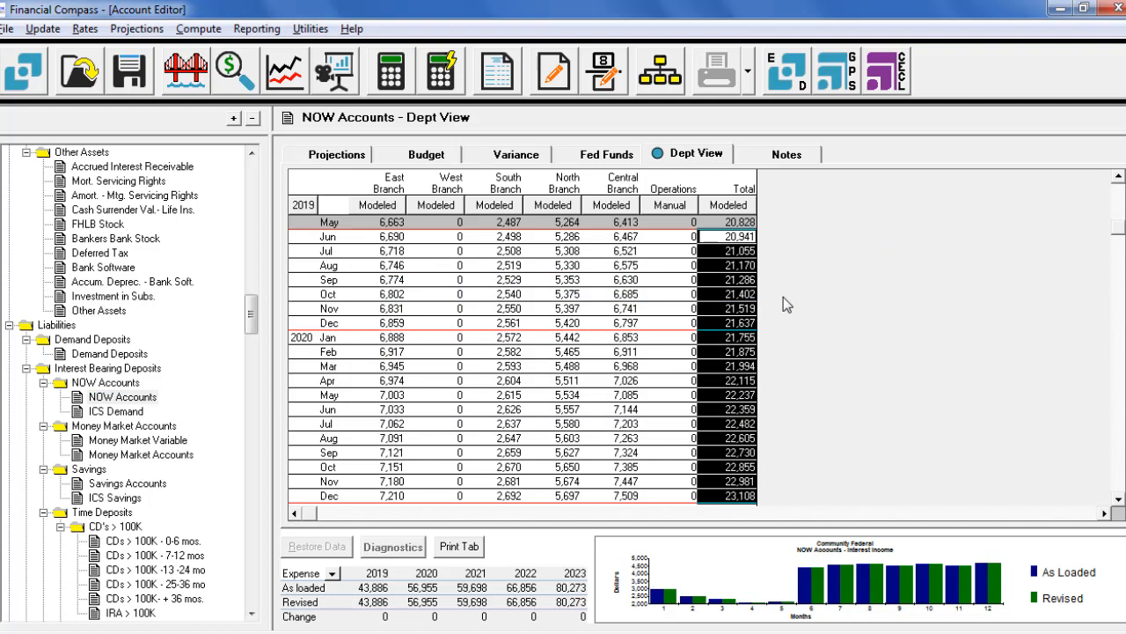
pyautogui.click(742, 205)
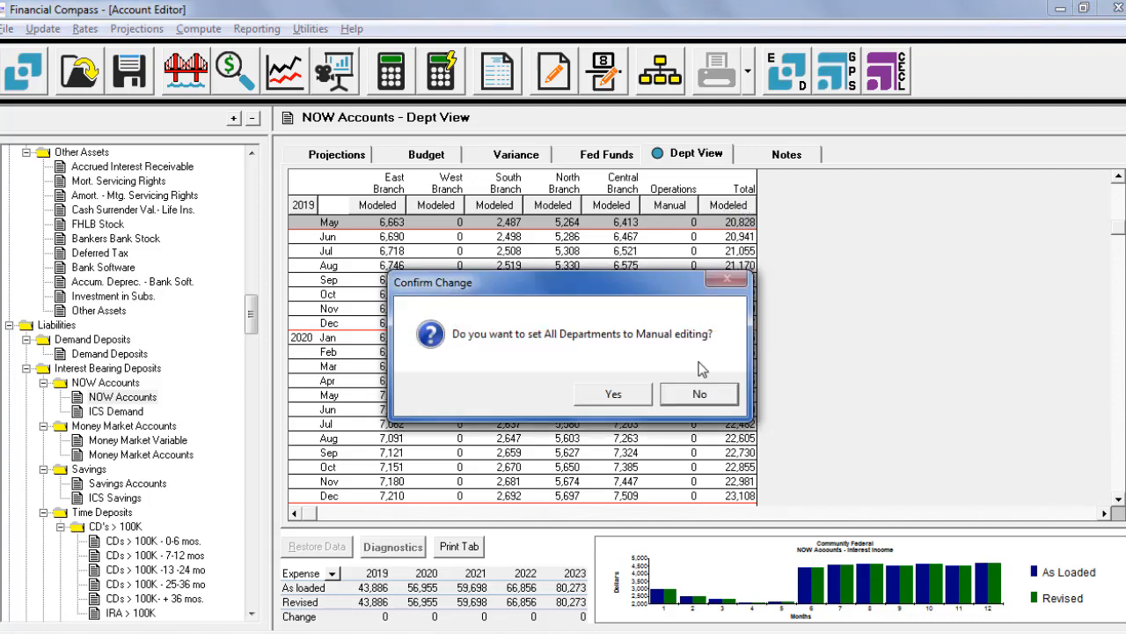
pyautogui.click(636, 397)
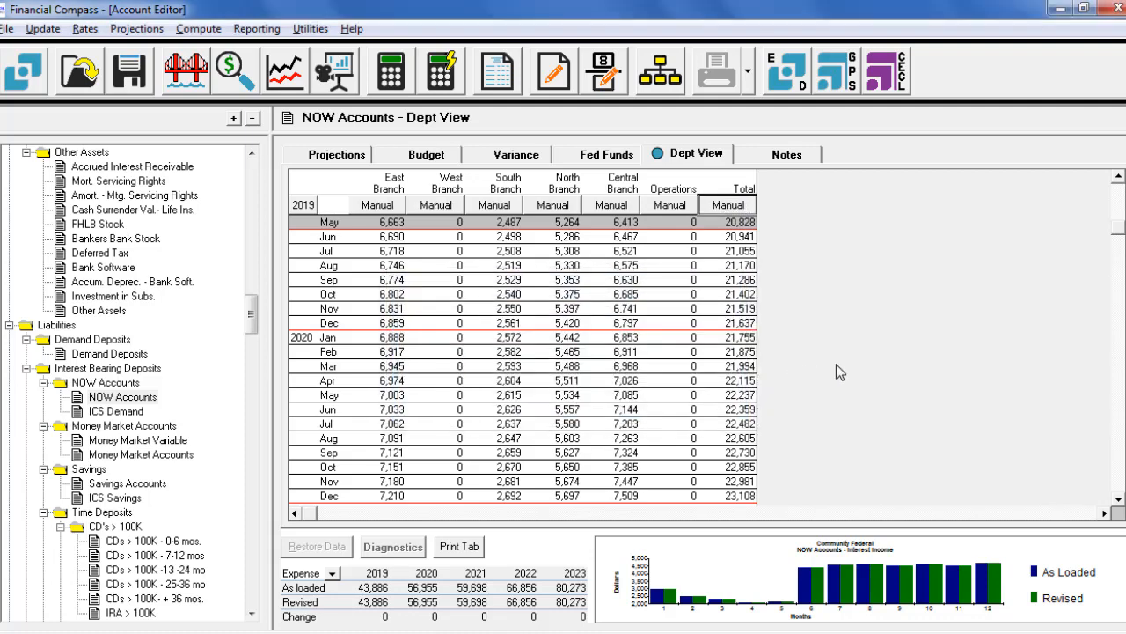
# Step: Ramp the NOW Accounts Total balances from June 2019 through December 2020 to a value of 24000 with Quick Edit
pyautogui.moveTo(737, 236); pyautogui.dragTo(729, 495)
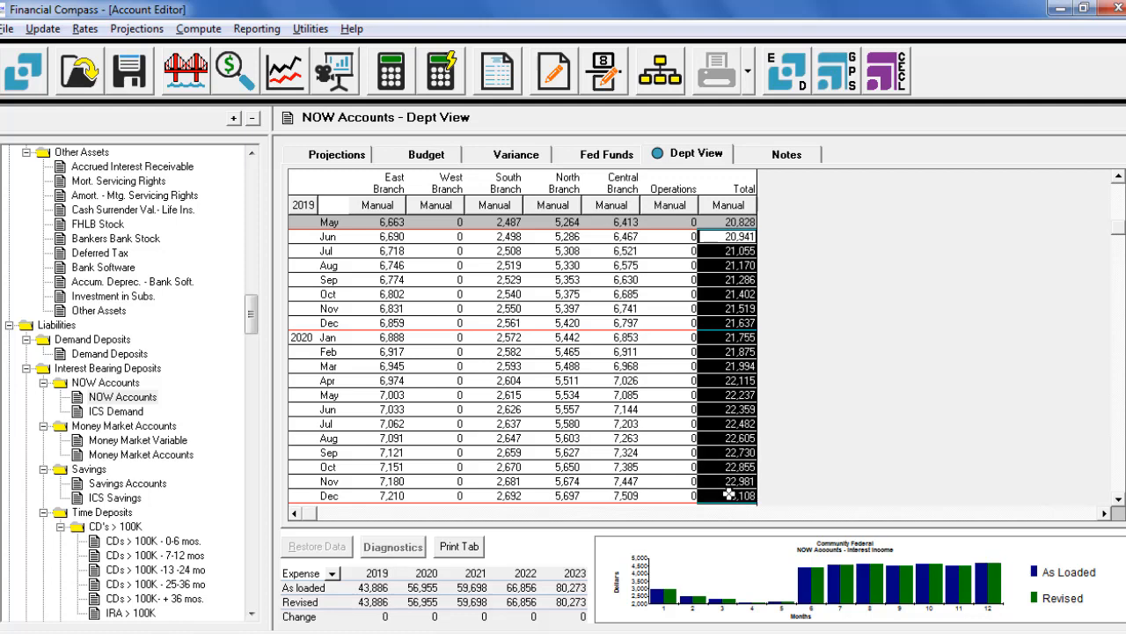
pyautogui.rightClick(745, 395)
pyautogui.click(792, 407)
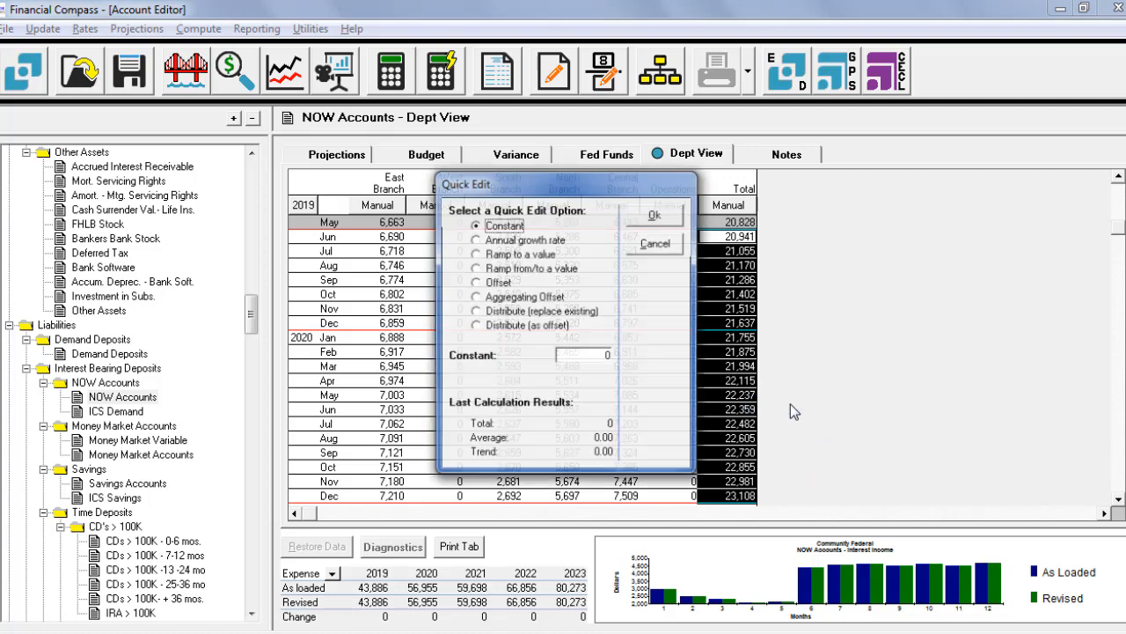
pyautogui.click(475, 254)
pyautogui.click(599, 355)
pyautogui.write('24')
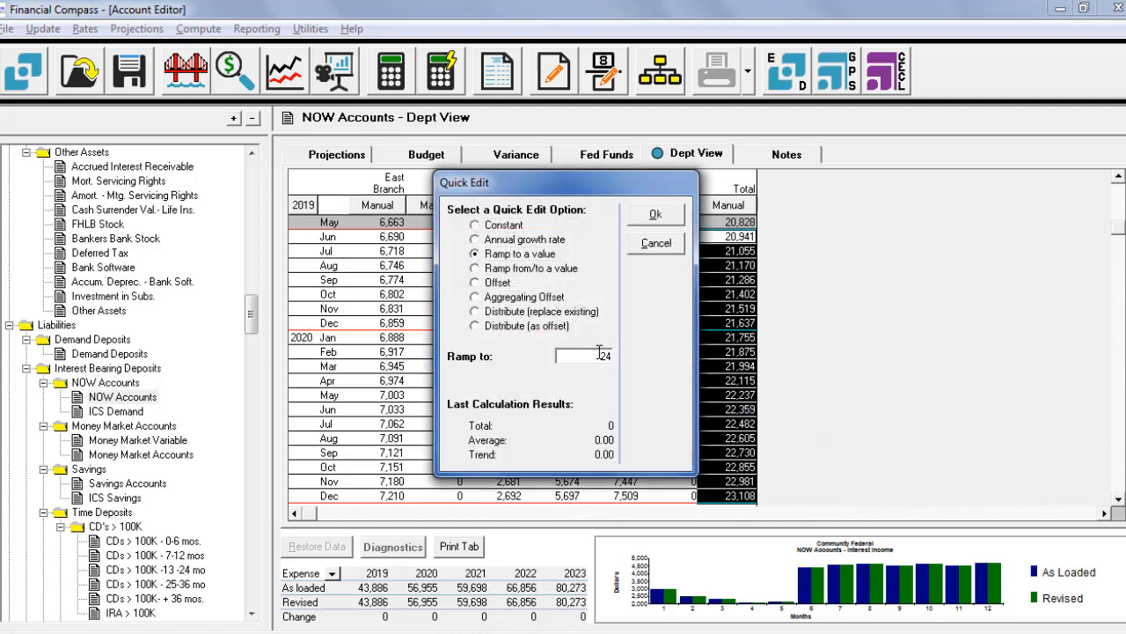
pyautogui.write('000')
pyautogui.click(656, 216)
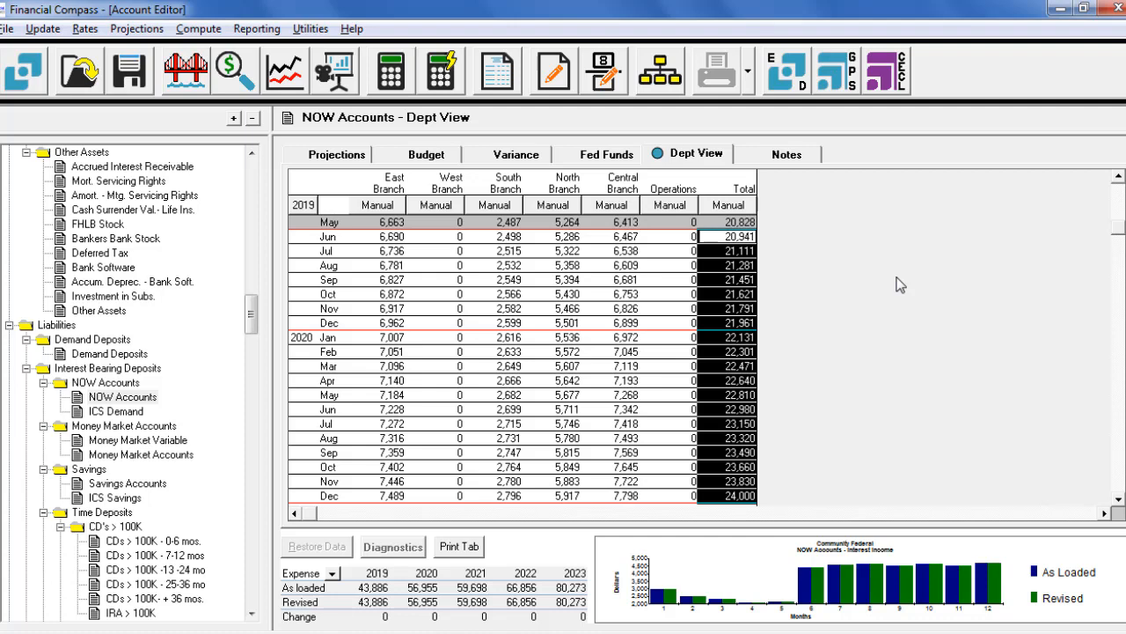
# Step: Open the departmental view of the Life Insurance account under Employee expenses and acknowledge the permanent-changes notice
pyautogui.moveTo(251, 315); pyautogui.dragTo(247, 455)
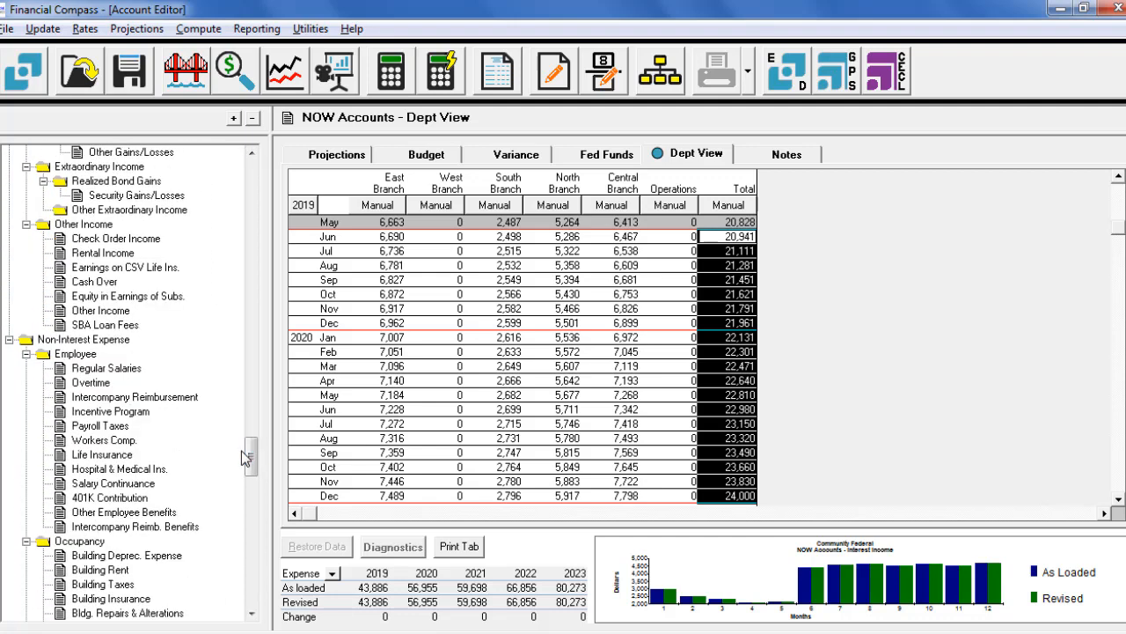
pyautogui.click(102, 454)
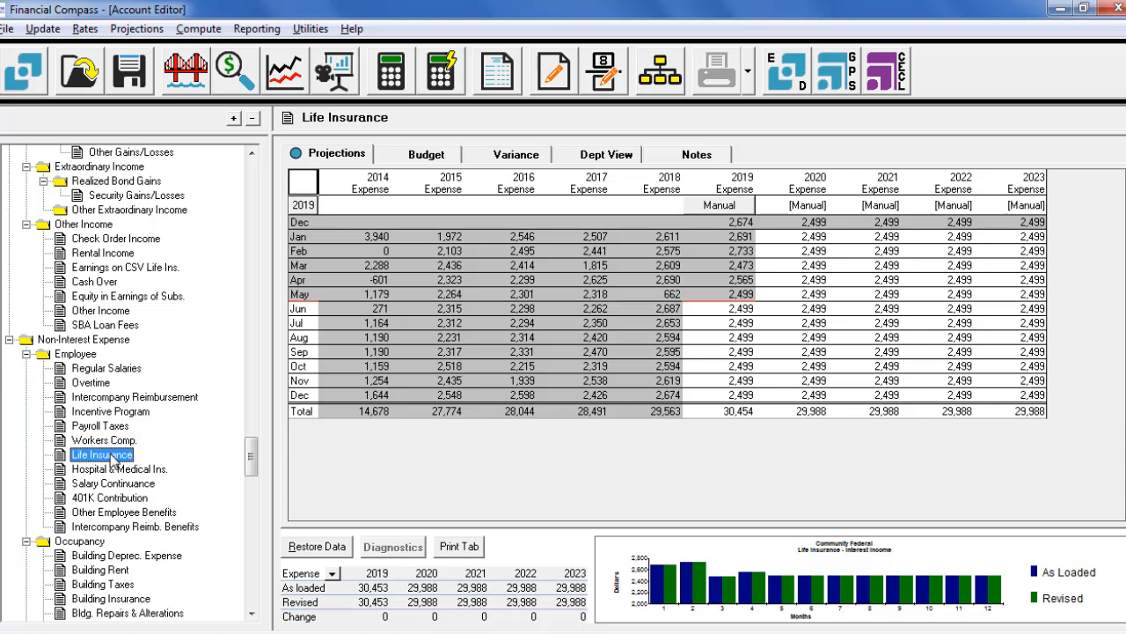
pyautogui.click(609, 155)
pyautogui.click(726, 389)
# Step: Apply an offset of 300 to the Life Insurance Total expenses from January through December 2020 with Quick Edit
pyautogui.moveTo(832, 400); pyautogui.dragTo(842, 519)
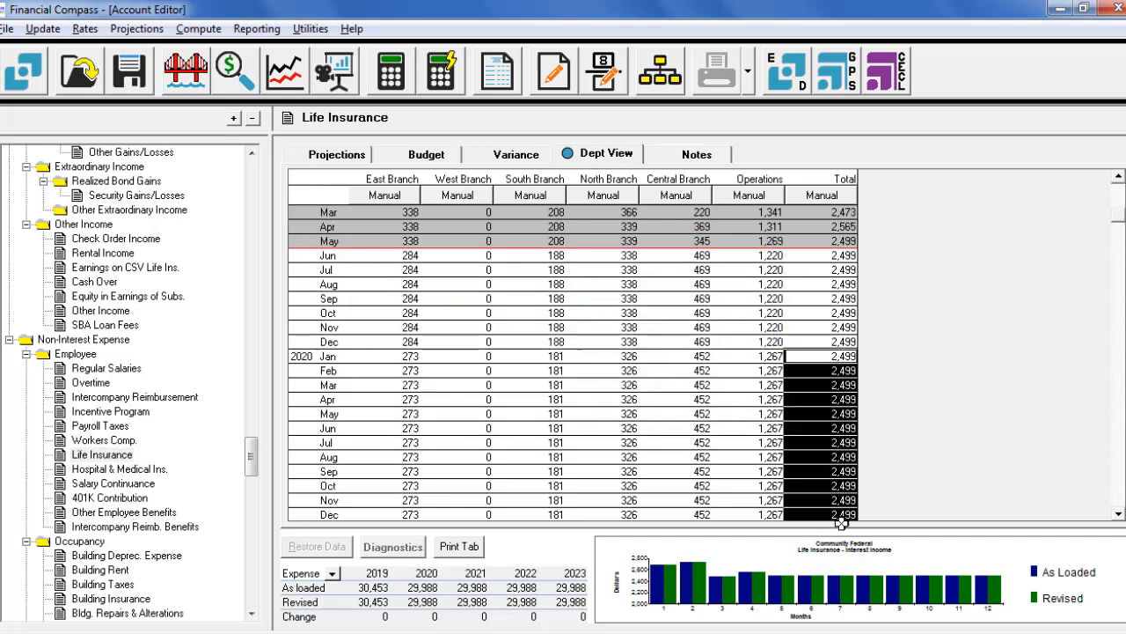
pyautogui.rightClick(821, 443)
pyautogui.click(864, 448)
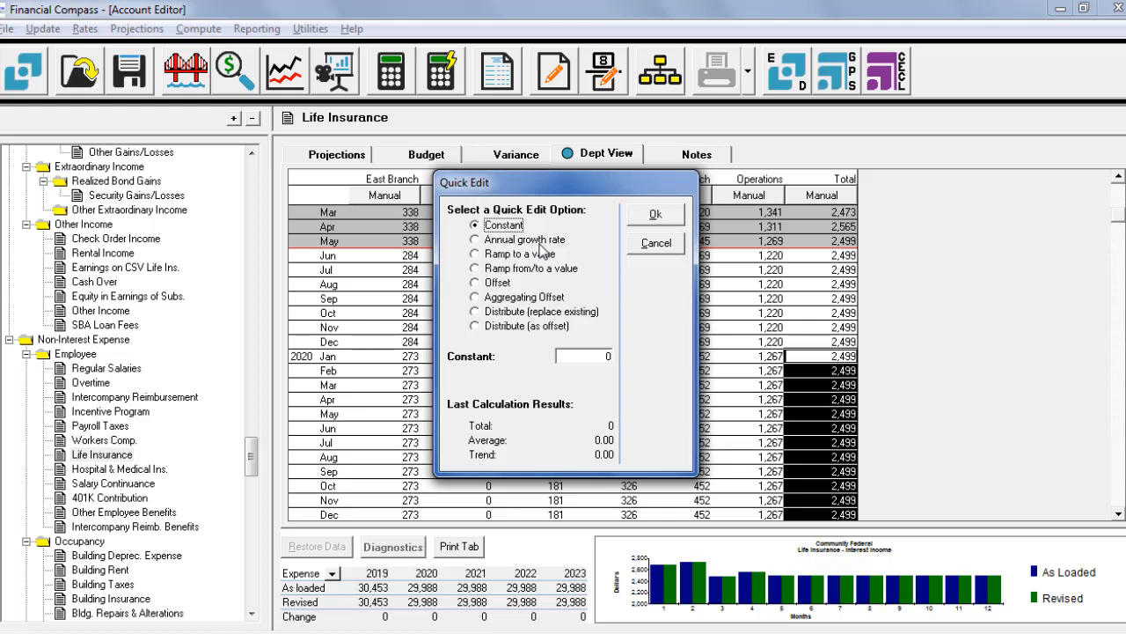
pyautogui.click(477, 284)
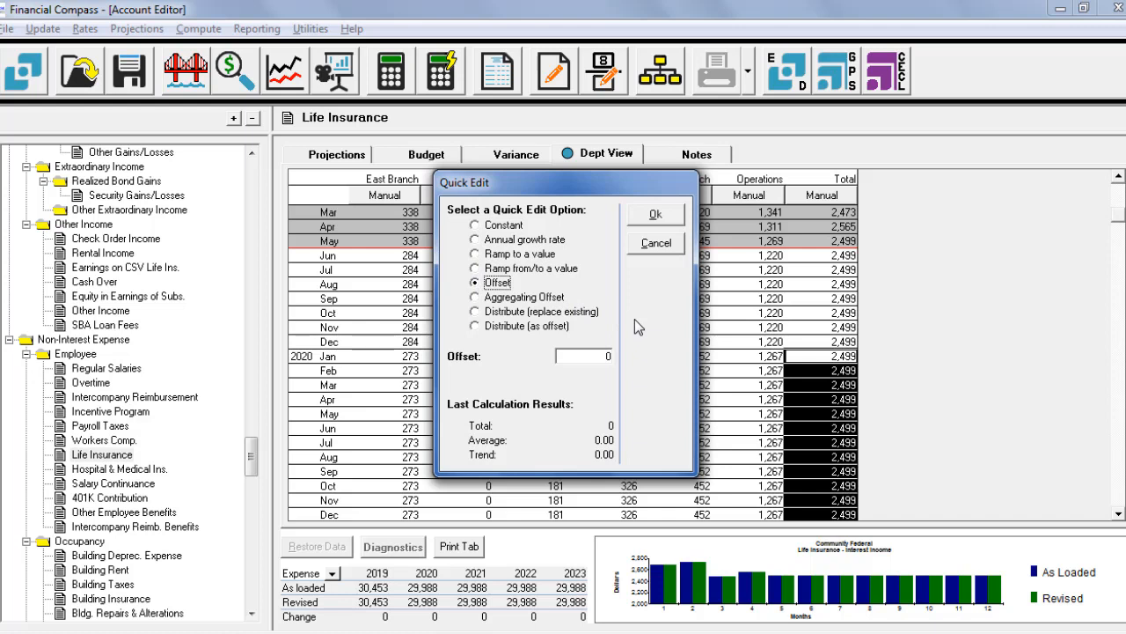
pyautogui.doubleClick(594, 352)
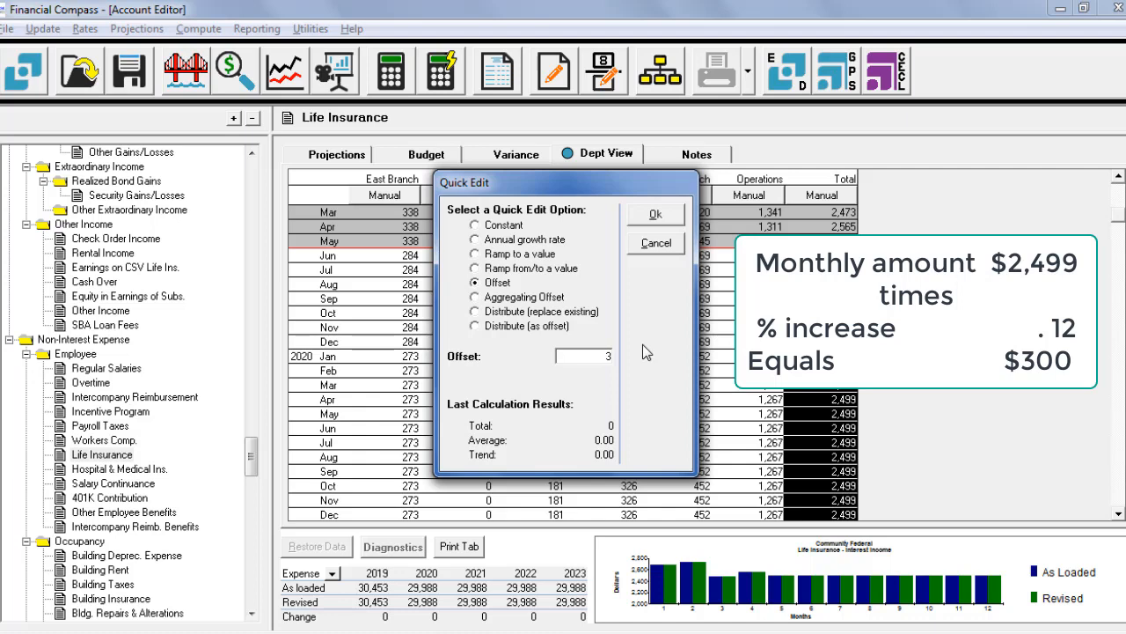
pyautogui.write('00')
pyautogui.click(662, 220)
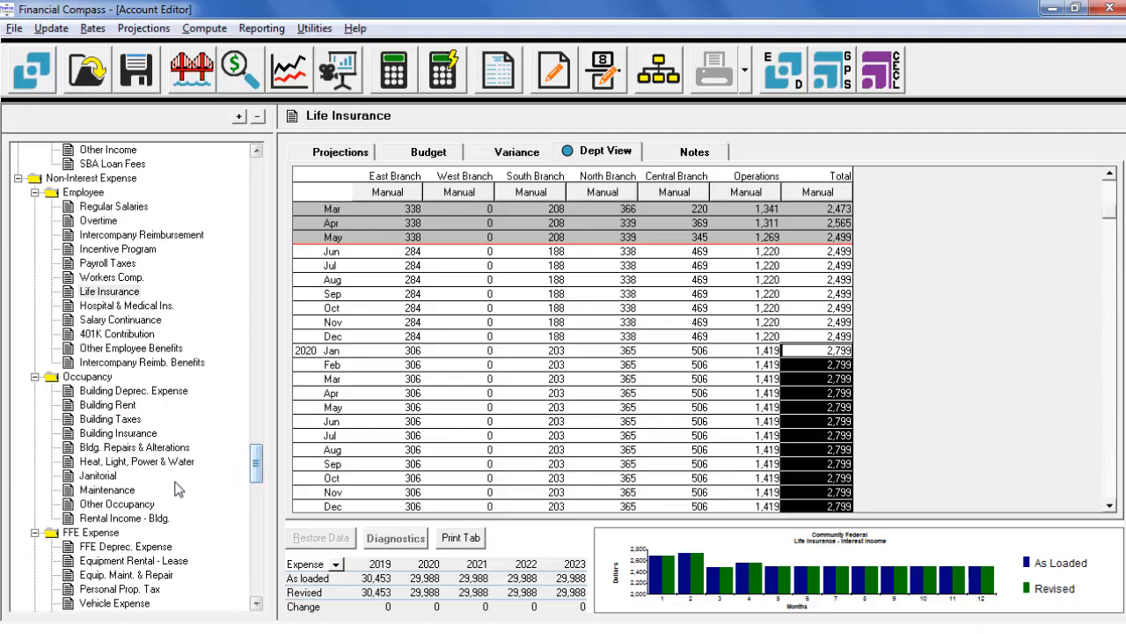
# Step: Open the departmental view of Heat, Light, Power & Water under Occupancy and acknowledge the permanent-changes notice
pyautogui.click(134, 462)
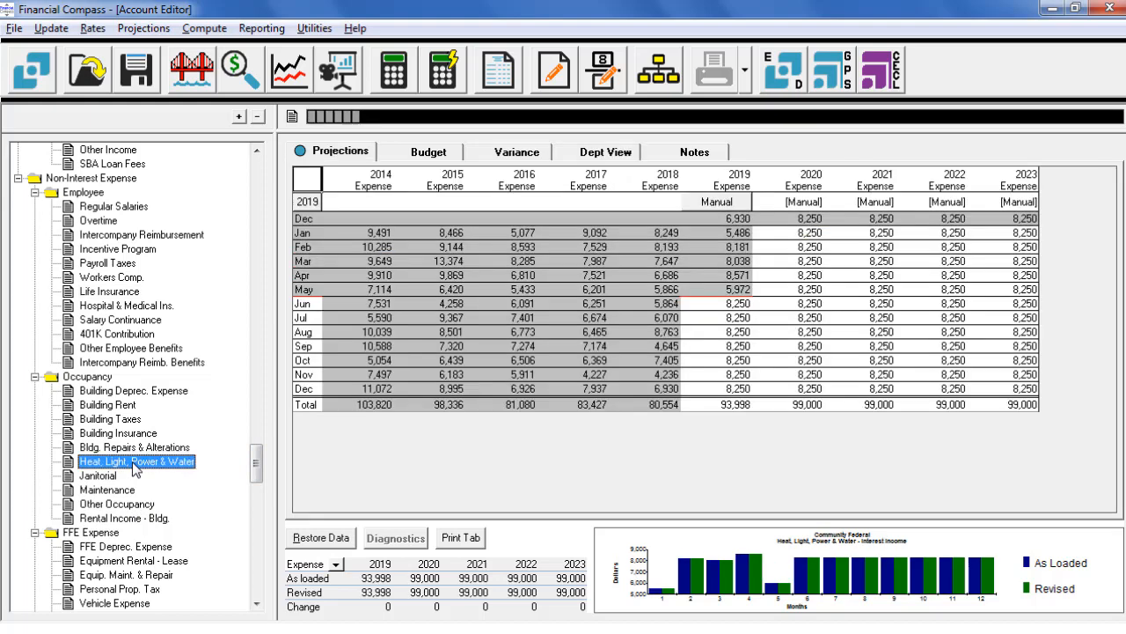
pyautogui.click(624, 154)
pyautogui.click(735, 388)
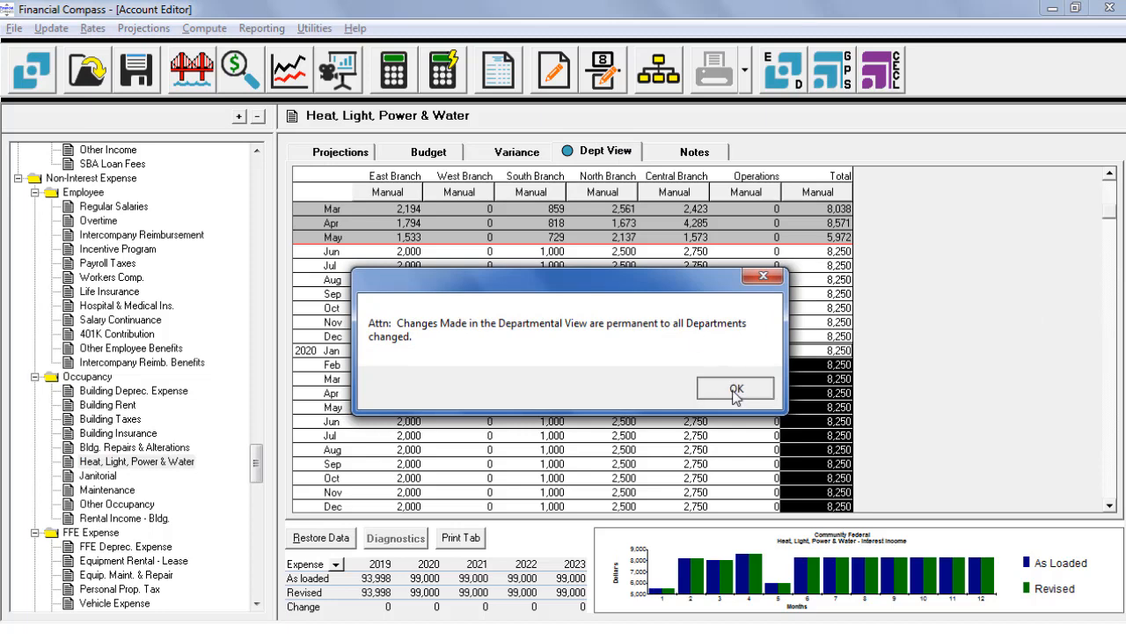
# Step: Copy the East Branch 2020 monthly budget (C6:C17) from the Excel workbook into Financial Compass's East Branch column, starting at January 2020
pyautogui.hotkey('alt', 'Tab')
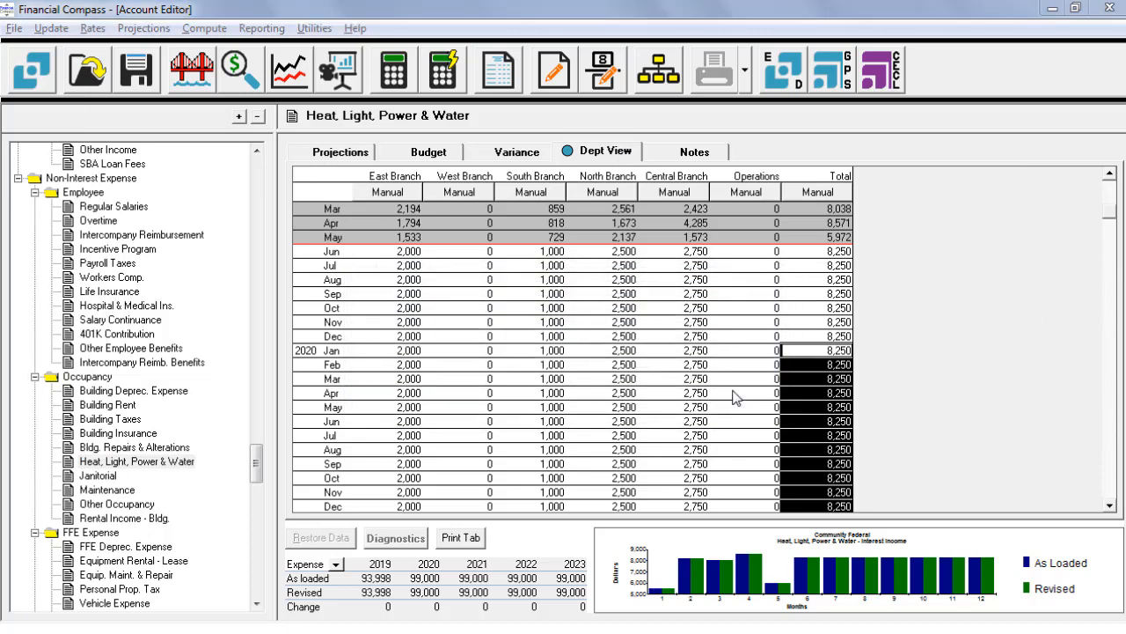
pyautogui.hotkey('alt', 'Tab')
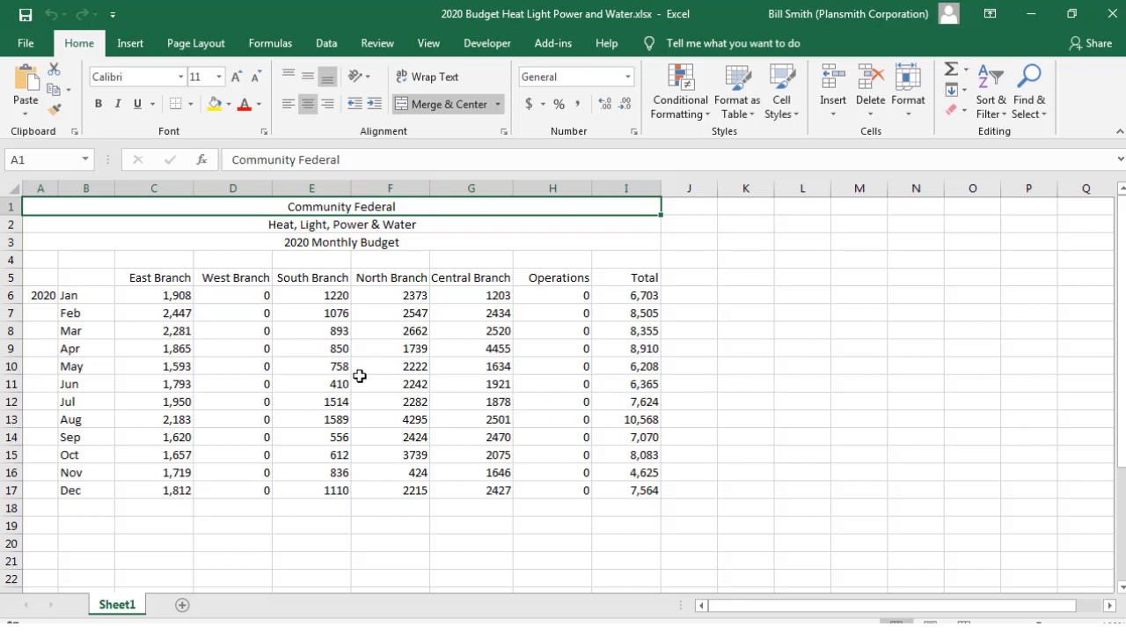
pyautogui.click(159, 294)
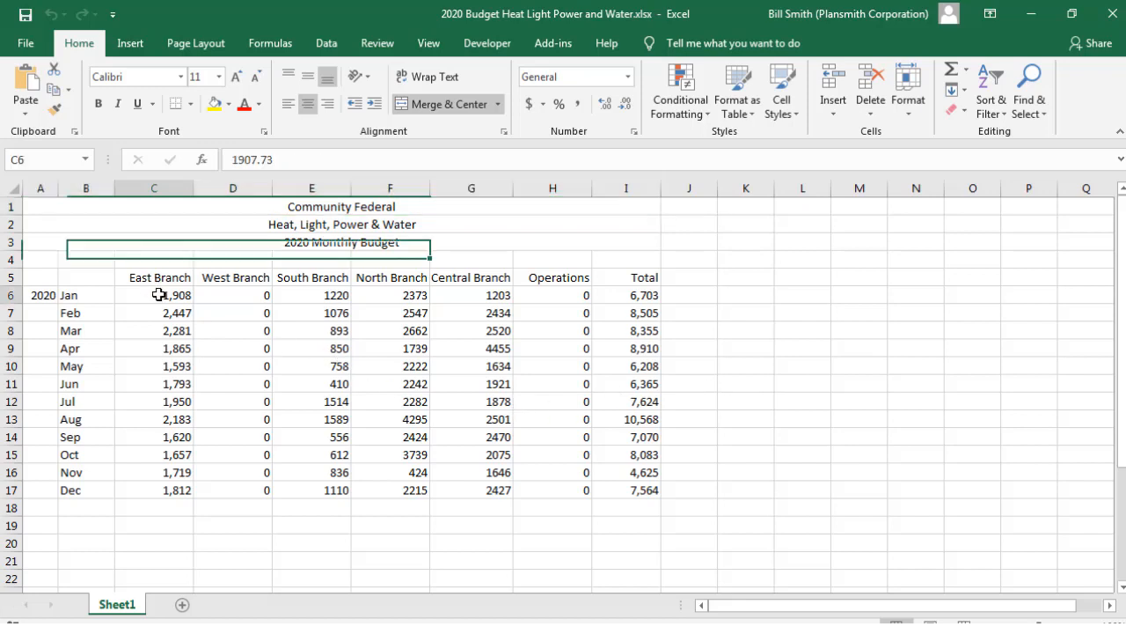
pyautogui.moveTo(158, 294); pyautogui.dragTo(162, 486)
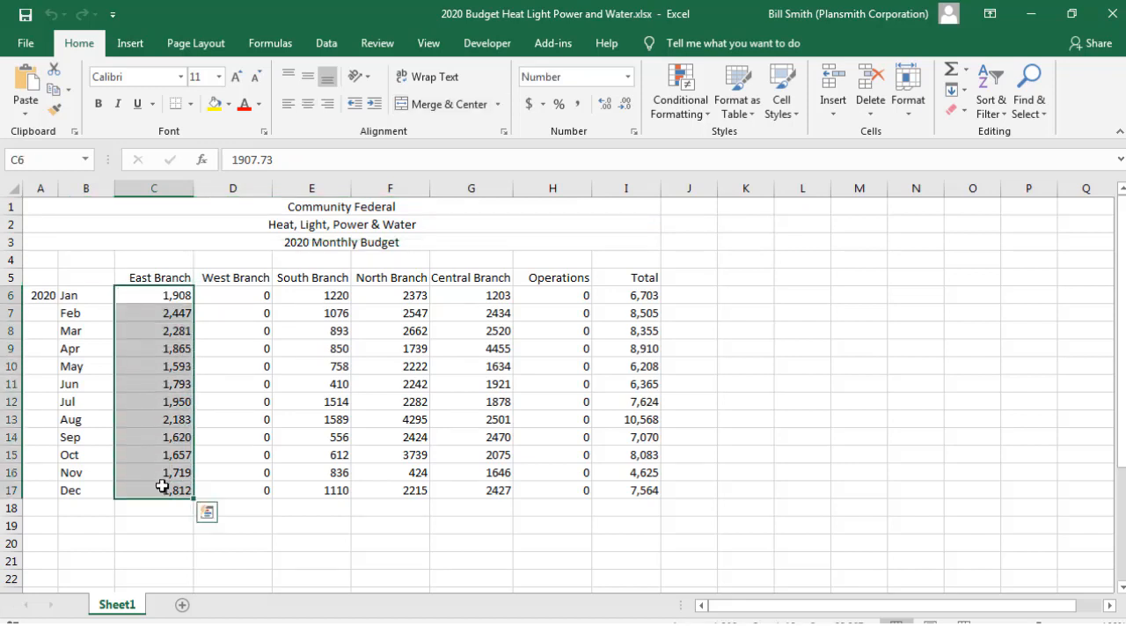
pyautogui.hotkey('ctrl', 'c')
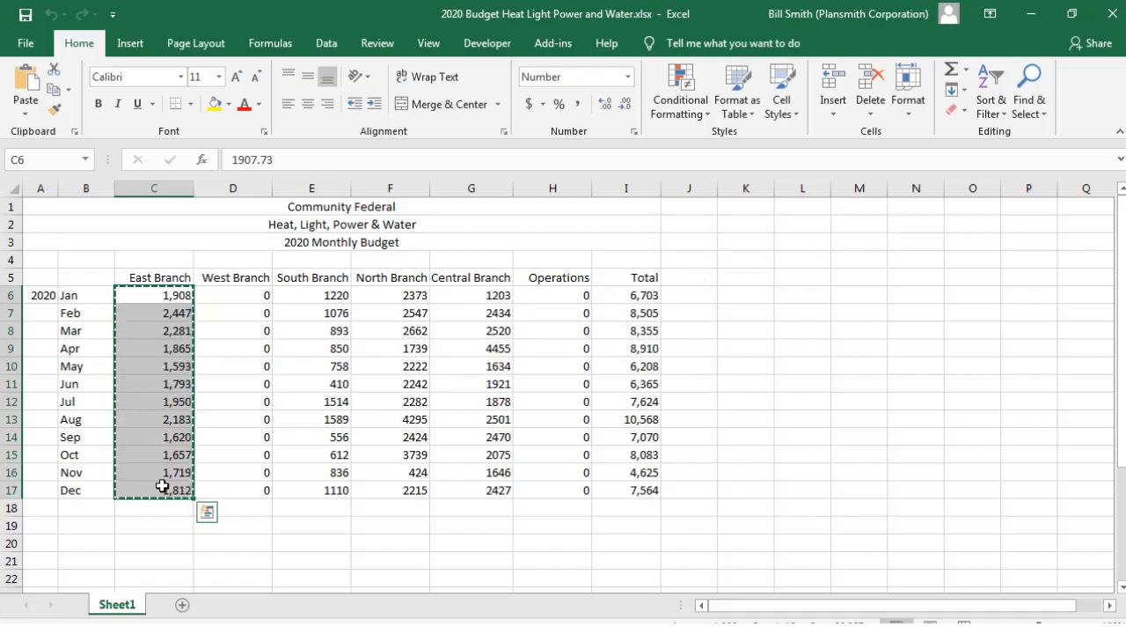
pyautogui.hotkey('alt', 'Tab')
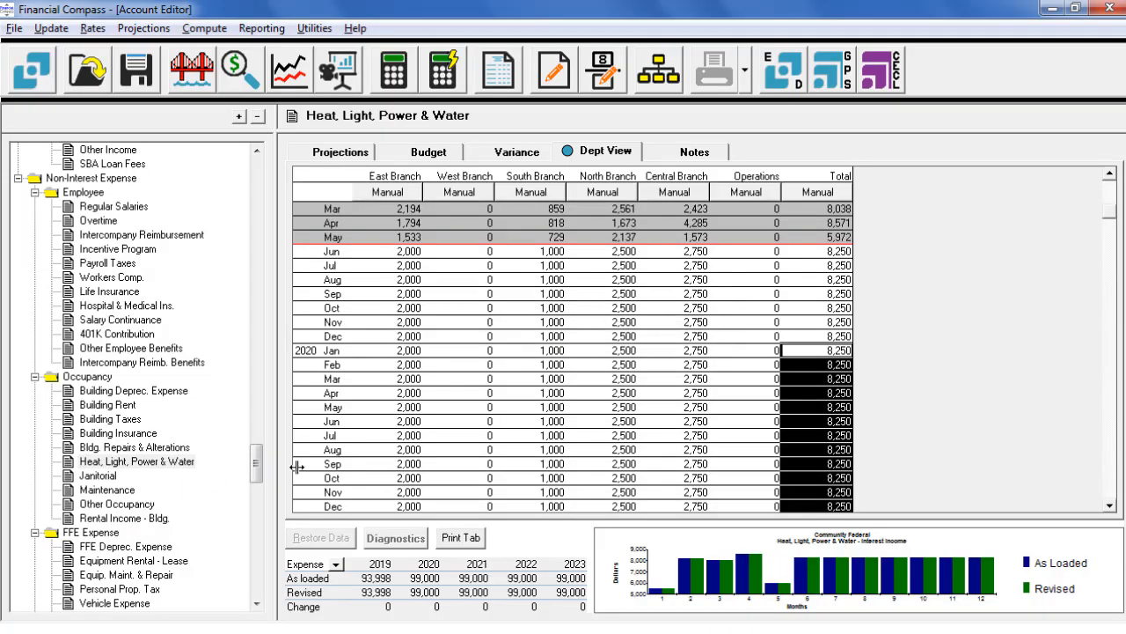
pyautogui.click(409, 351)
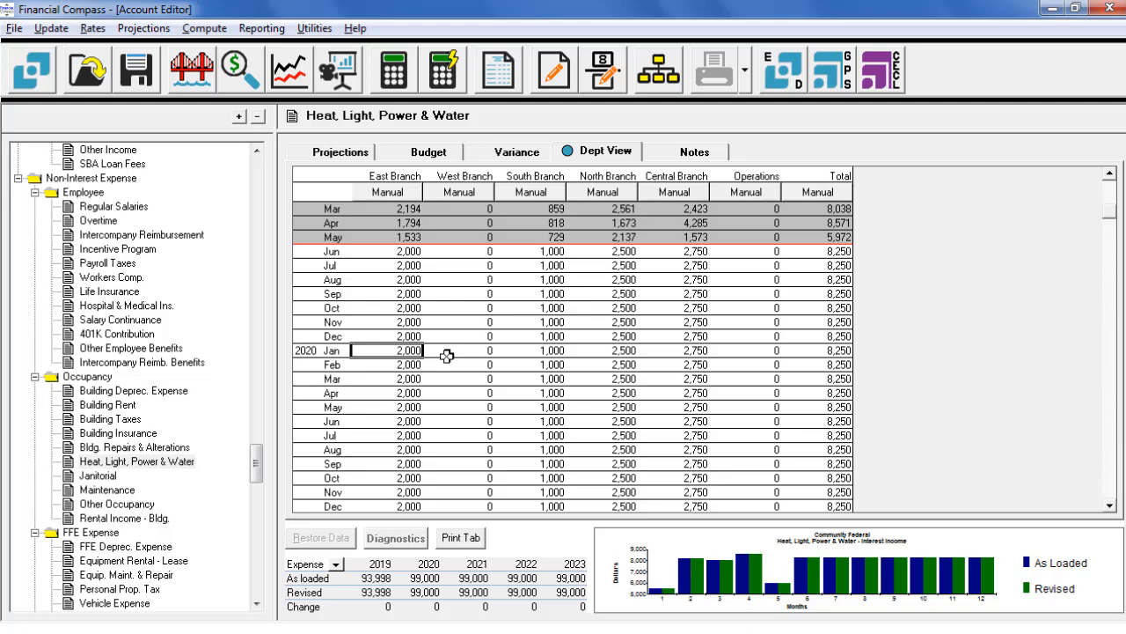
pyautogui.hotkey('ctrl', 'v')
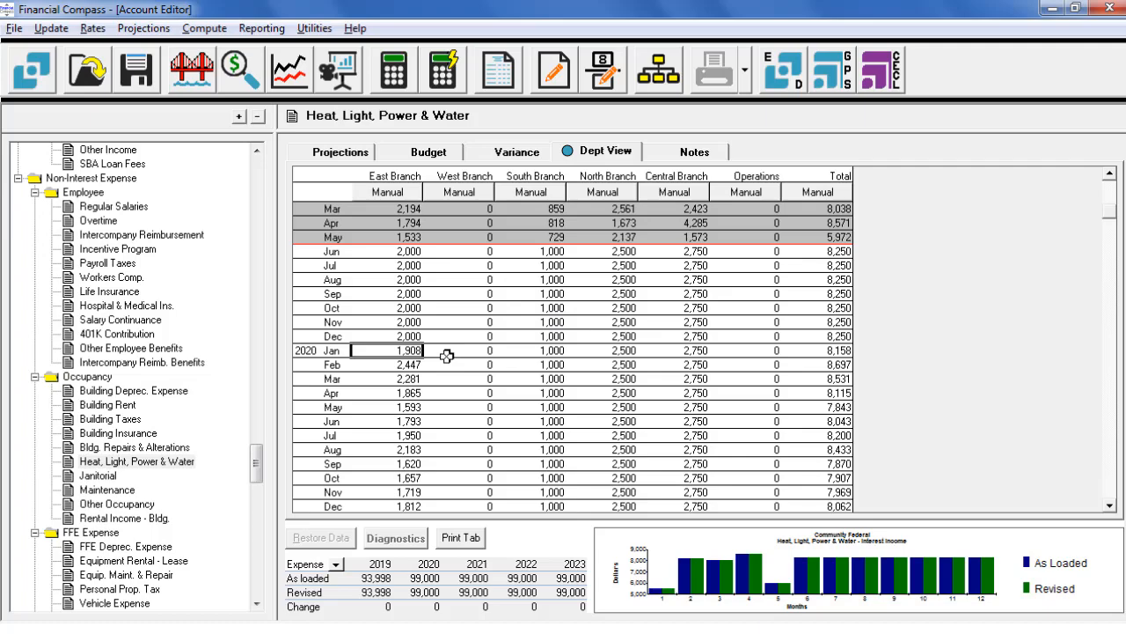
# Step: Copy the South Branch 2020 monthly budget (E6:E17) from Excel into the Financial Compass South Branch column, starting at January 2020
pyautogui.hotkey('alt', 'Tab')
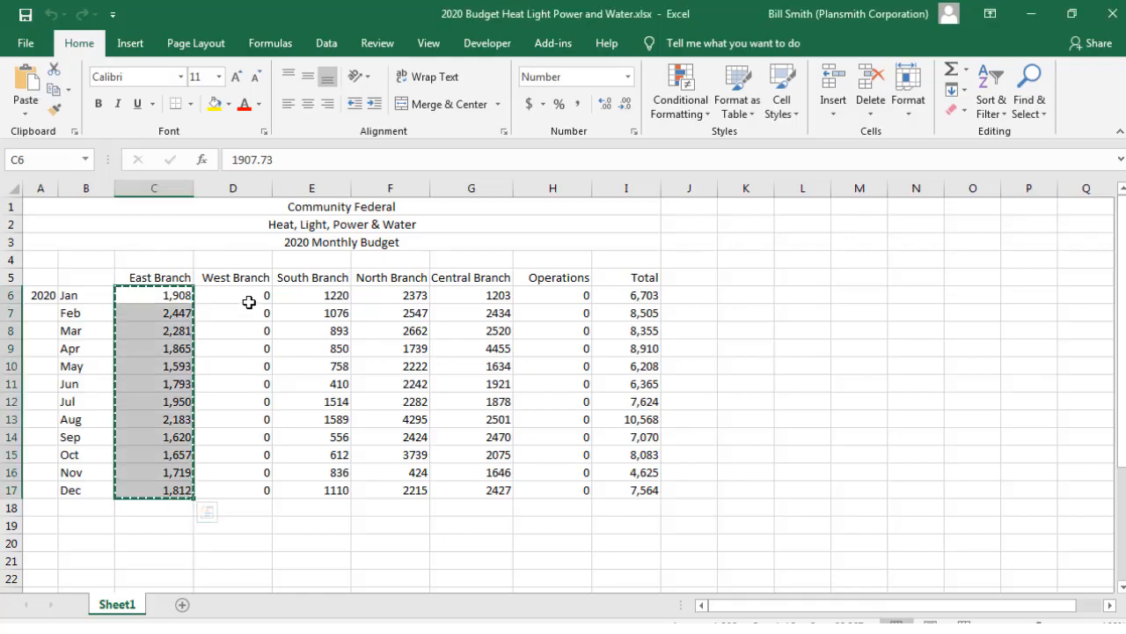
pyautogui.click(314, 292)
pyautogui.moveTo(314, 292); pyautogui.dragTo(324, 489)
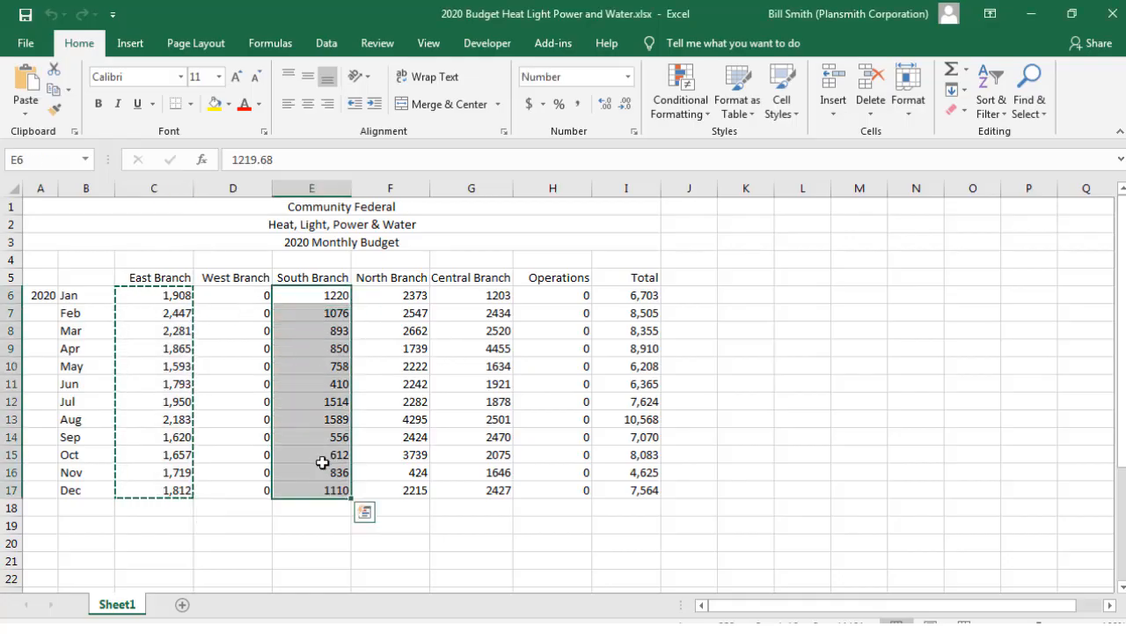
pyautogui.hotkey('ctrl', 'c')
pyautogui.hotkey('alt', 'Tab')
pyautogui.click(547, 351)
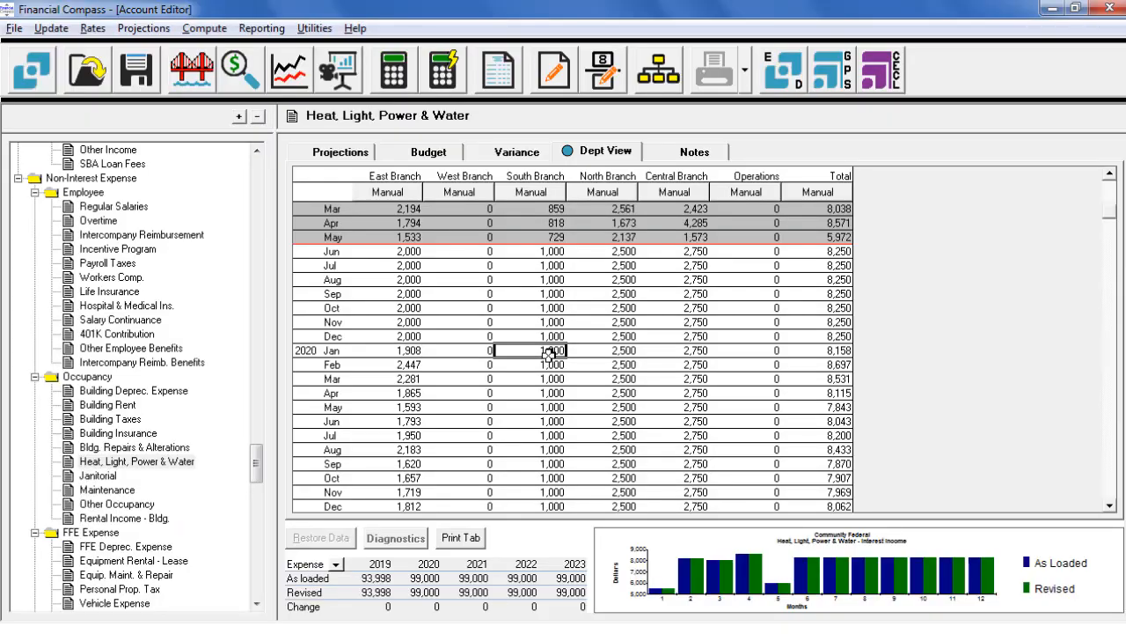
pyautogui.hotkey('ctrl', 'v')
# Step: Copy the North Branch 2020 monthly budget (F6:F17) from Excel into the Financial Compass North Branch column, starting at January 2020
pyautogui.hotkey('alt', 'Tab')
pyautogui.moveTo(407, 296); pyautogui.dragTo(403, 498)
pyautogui.hotkey('ctrl', 'c')
pyautogui.hotkey('alt', 'Tab')
pyautogui.click(621, 351)
pyautogui.hotkey('ctrl', 'v')
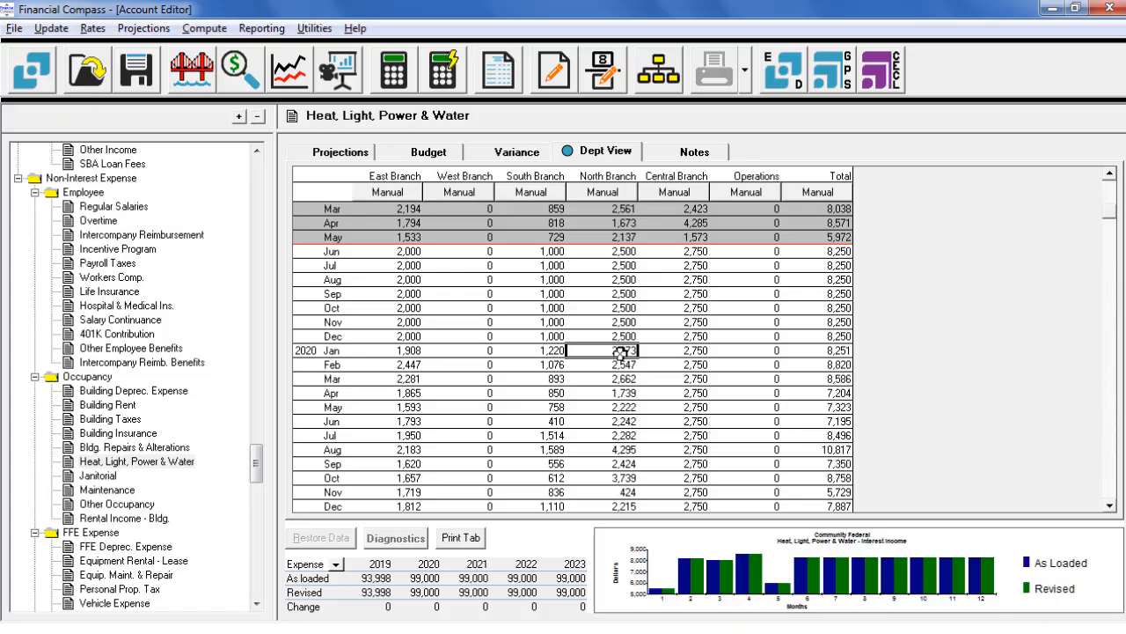
# Step: Copy the Central Branch 2020 monthly budget from Excel into the Financial Compass Central Branch column, starting at January 2020
pyautogui.hotkey('alt', 'Tab')
pyautogui.moveTo(497, 296); pyautogui.dragTo(498, 491)
pyautogui.hotkey('ctrl', 'c')
pyautogui.hotkey('alt', 'Tab')
pyautogui.click(690, 351)
pyautogui.hotkey('ctrl', 'v')
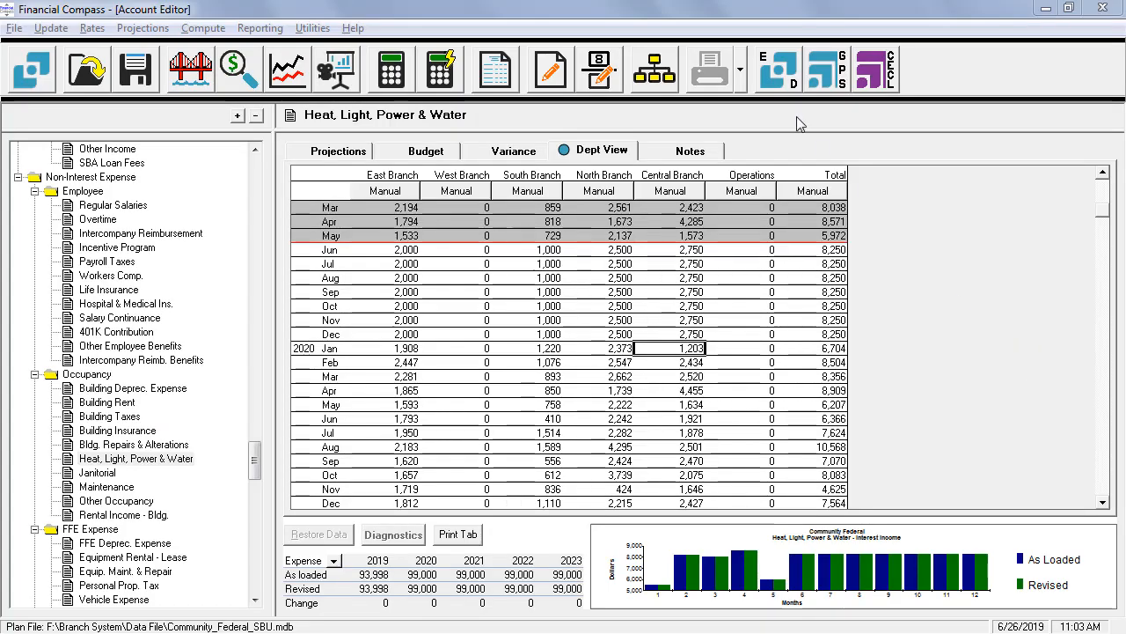
# Step: Open the East Branch plan from the Strategic Business Unit chart and return to the consolidated plan, saving the changes
pyautogui.click(658, 85)
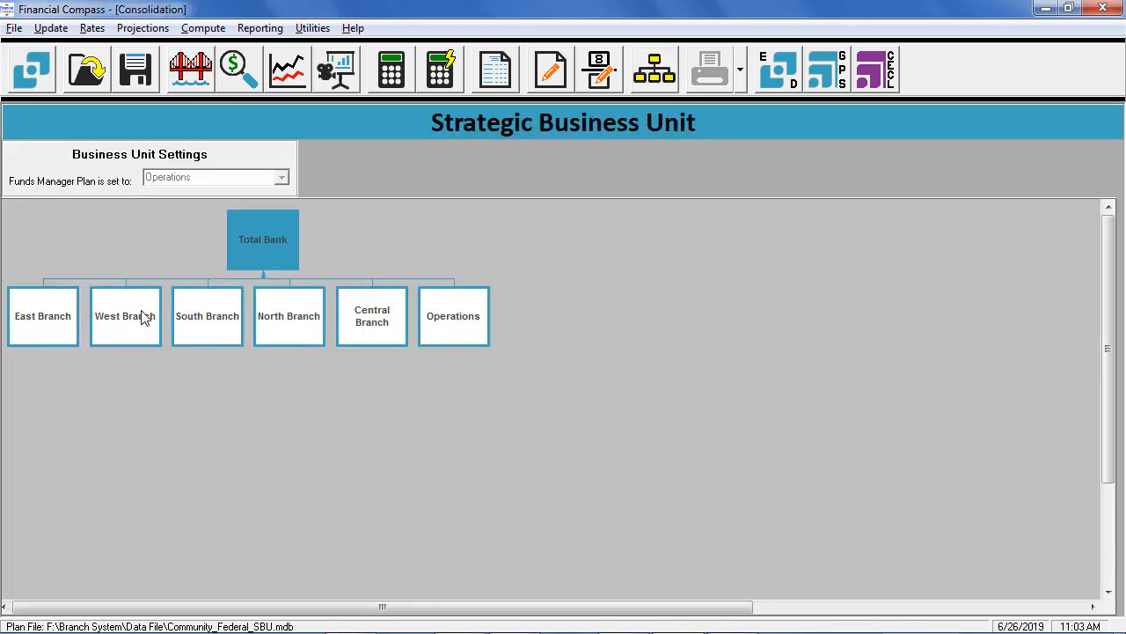
pyautogui.click(51, 322)
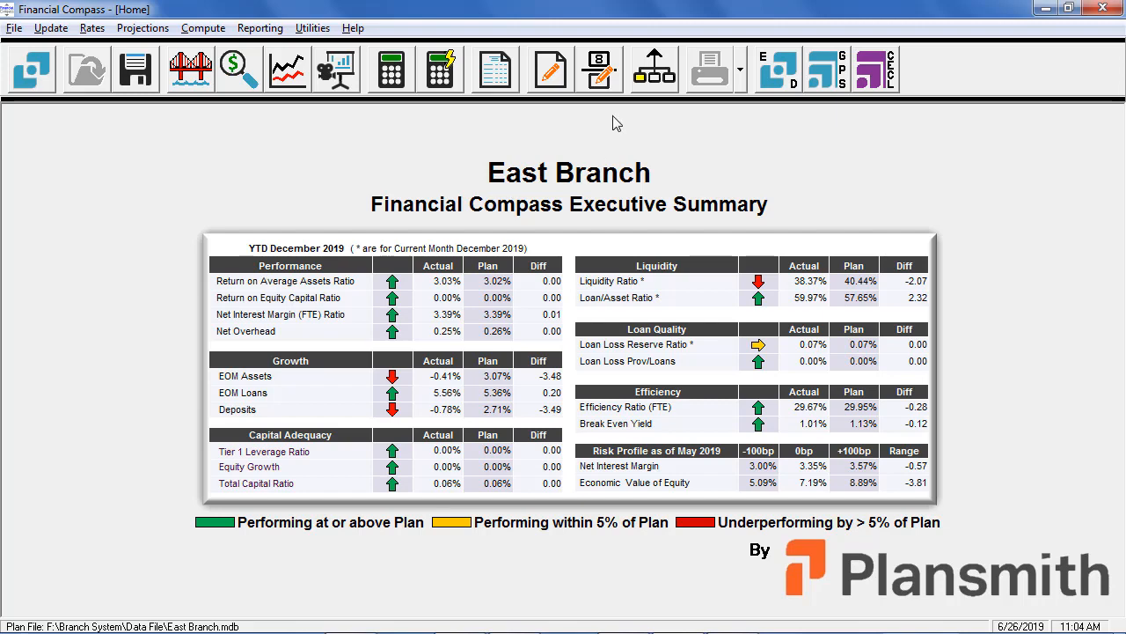
pyautogui.click(655, 76)
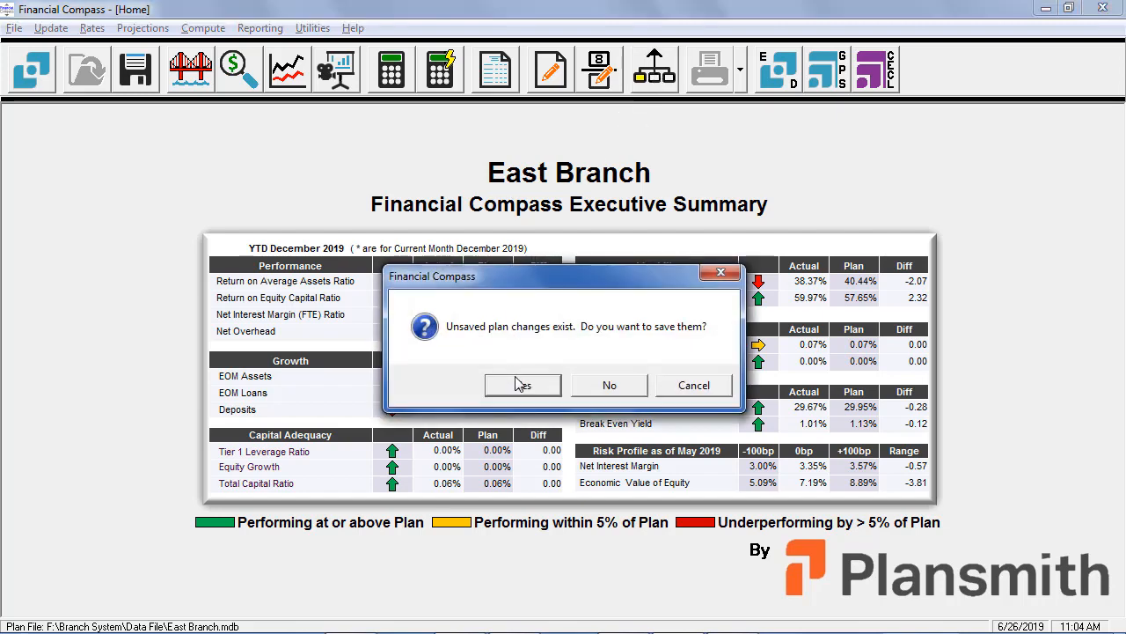
pyautogui.click(524, 387)
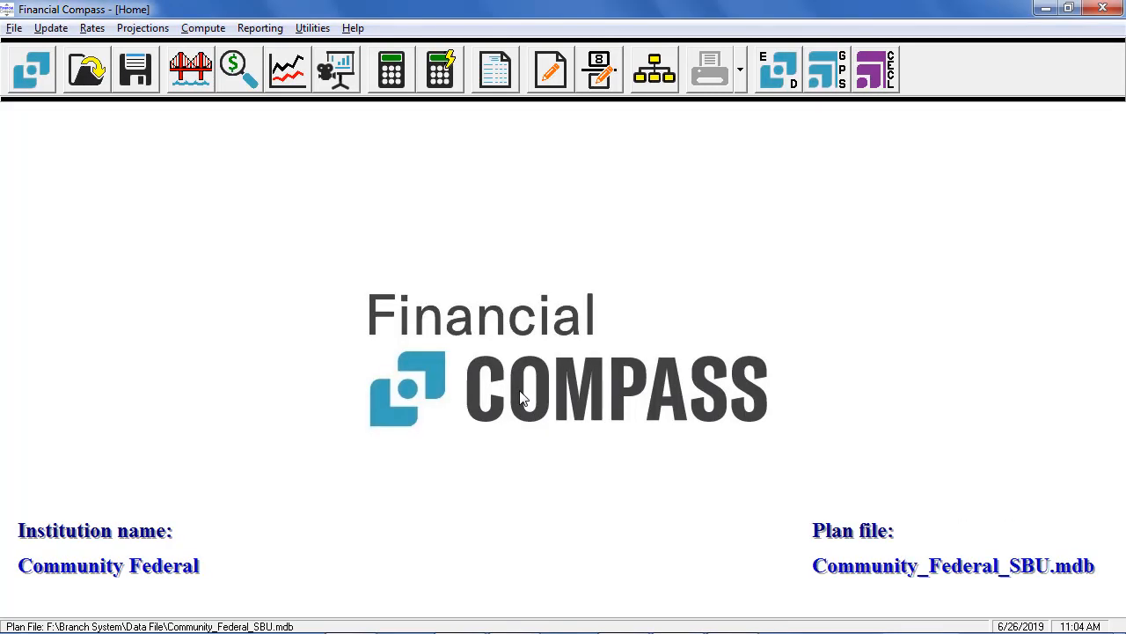
# Step: Open the South Branch plan from the Strategic Business Unit chart and display the account projections for total Assets
pyautogui.click(660, 66)
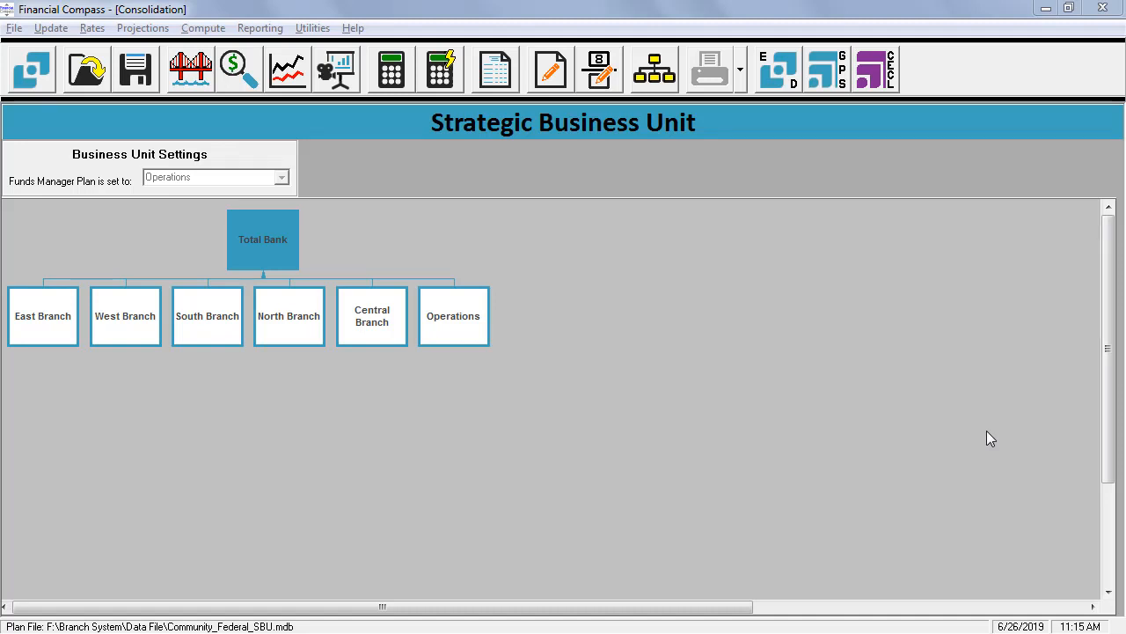
pyautogui.click(198, 326)
pyautogui.doubleClick(198, 326)
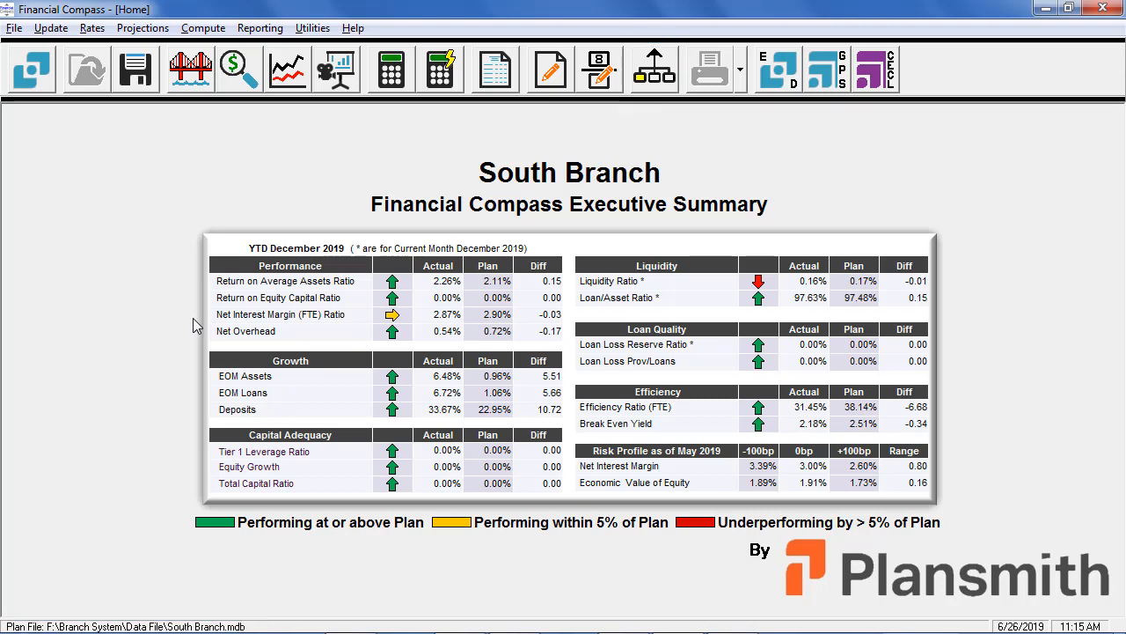
pyautogui.click(150, 29)
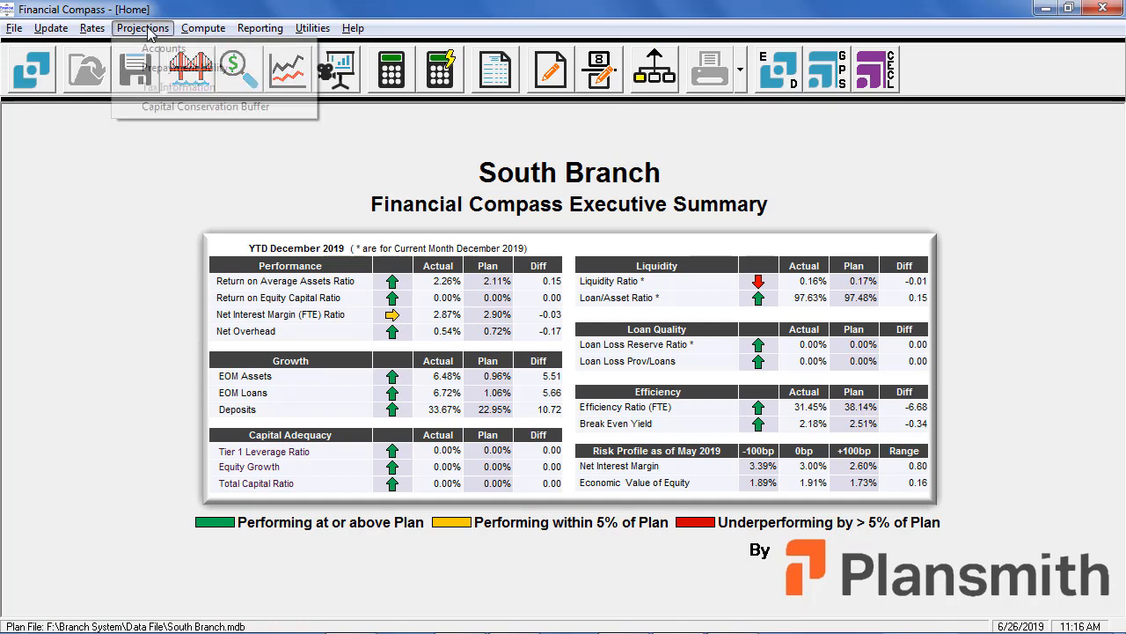
pyautogui.click(158, 50)
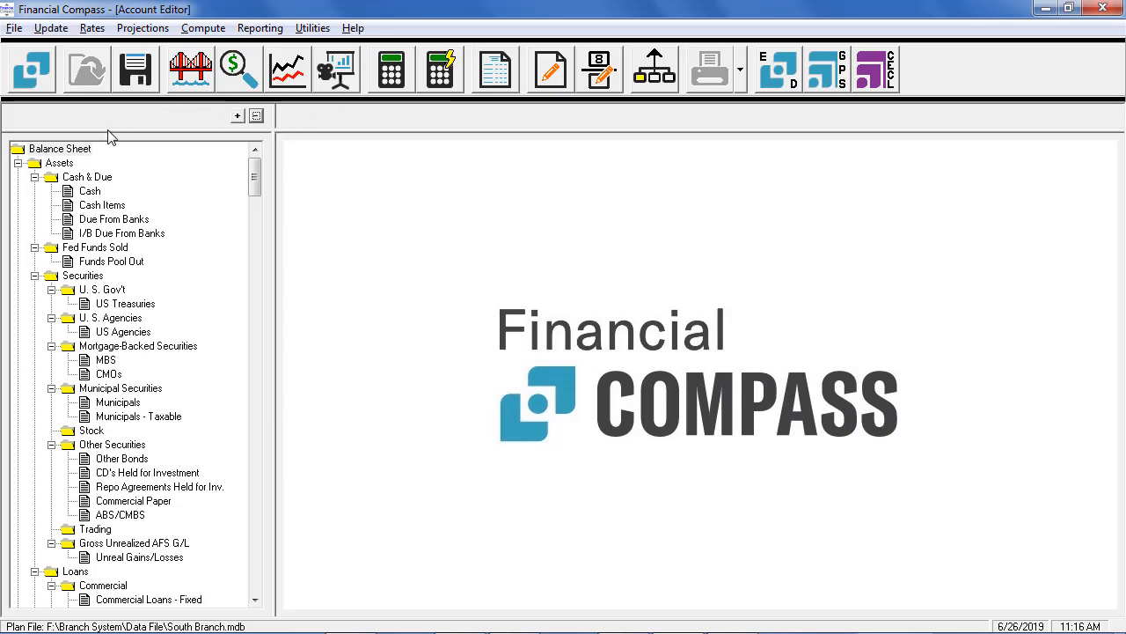
pyautogui.click(54, 164)
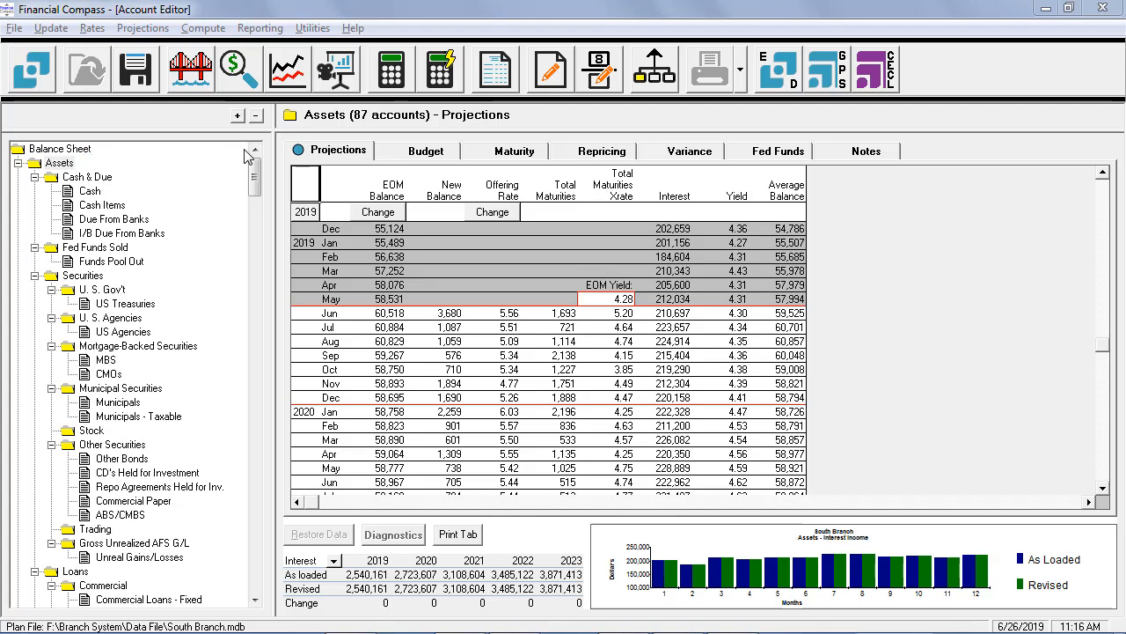
# Step: Examine the enlarged EOM Balance chart for Assets, comparing history, projection and budget, and close it
pyautogui.click(393, 189)
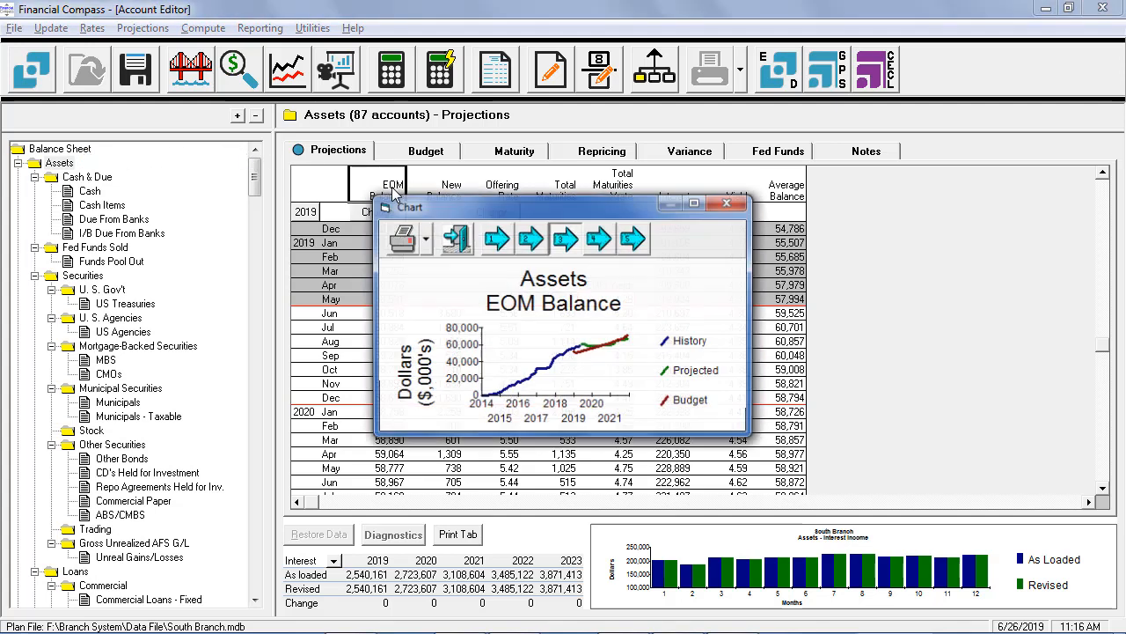
pyautogui.click(695, 202)
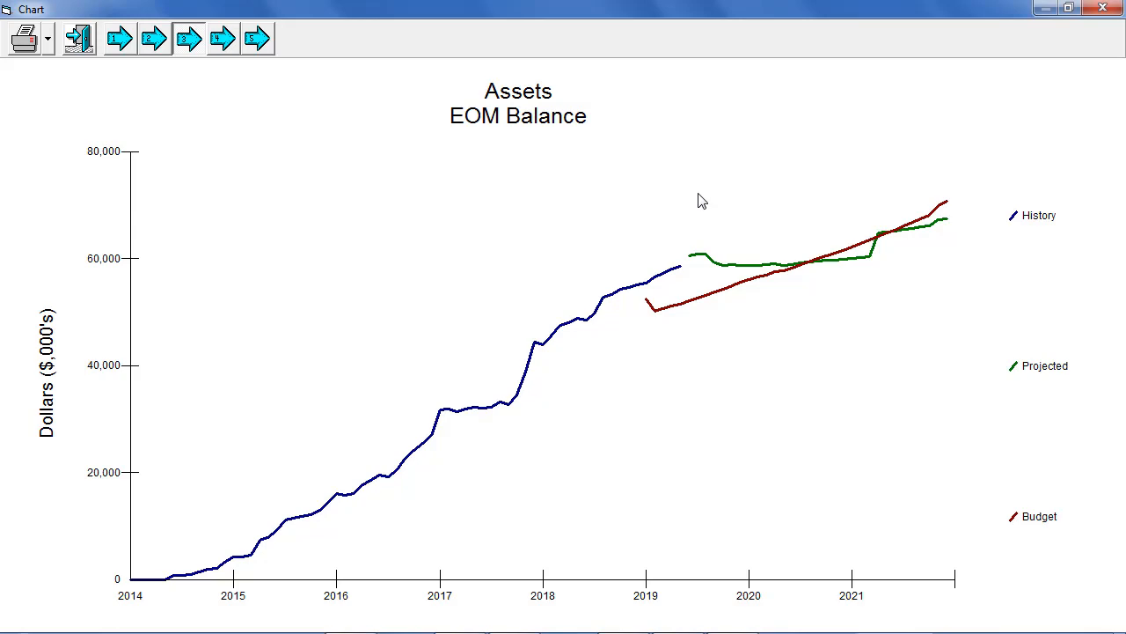
pyautogui.click(1103, 8)
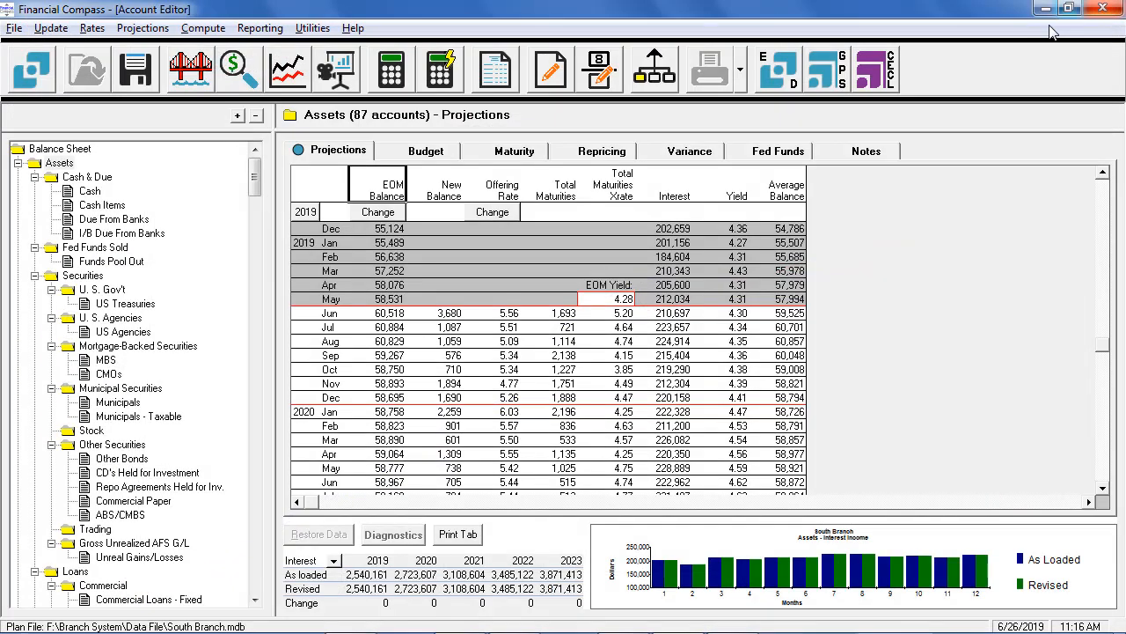
# Step: Open the Growth Model settings for the Assets EOM balance and review the Quick Model and New Model options
pyautogui.click(378, 212)
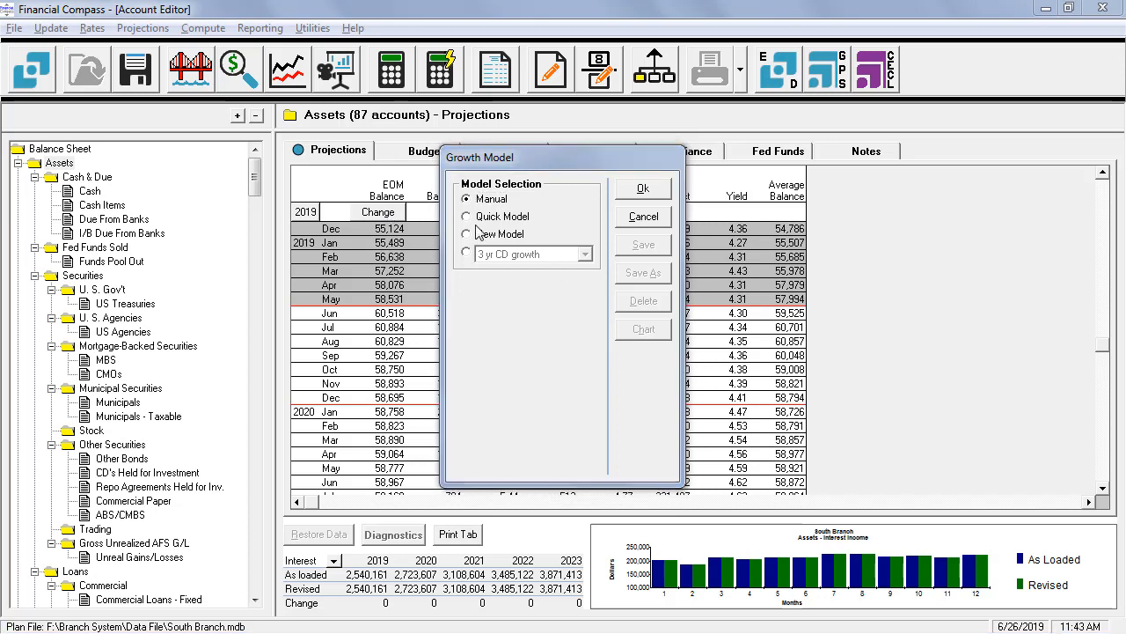
pyautogui.click(466, 218)
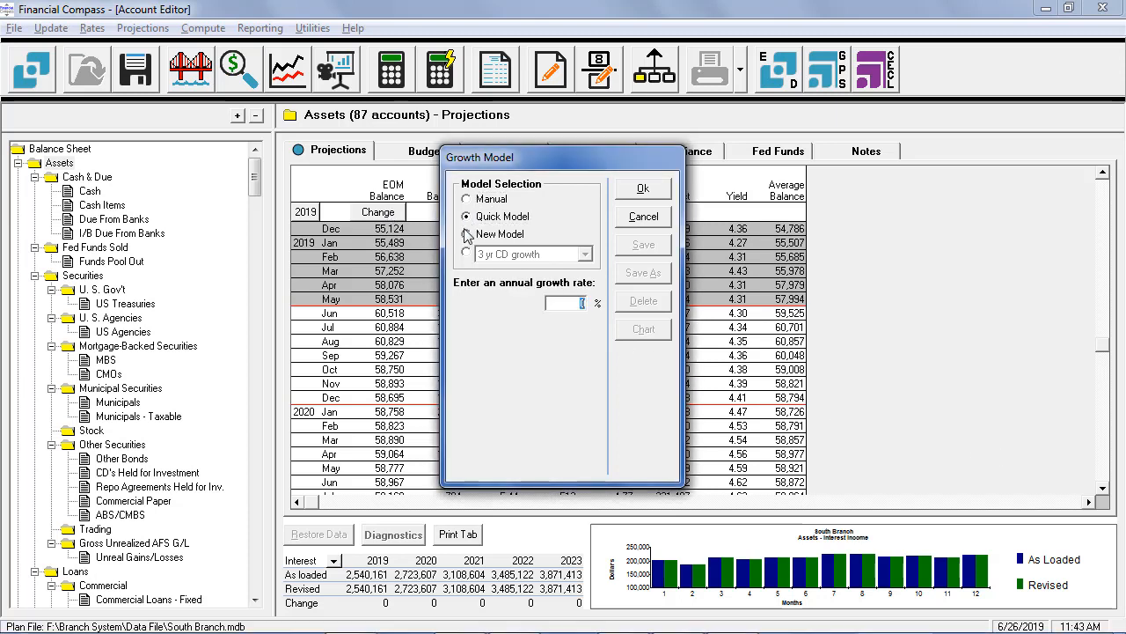
pyautogui.click(466, 234)
pyautogui.click(597, 467)
pyautogui.moveTo(597, 468); pyautogui.dragTo(598, 468)
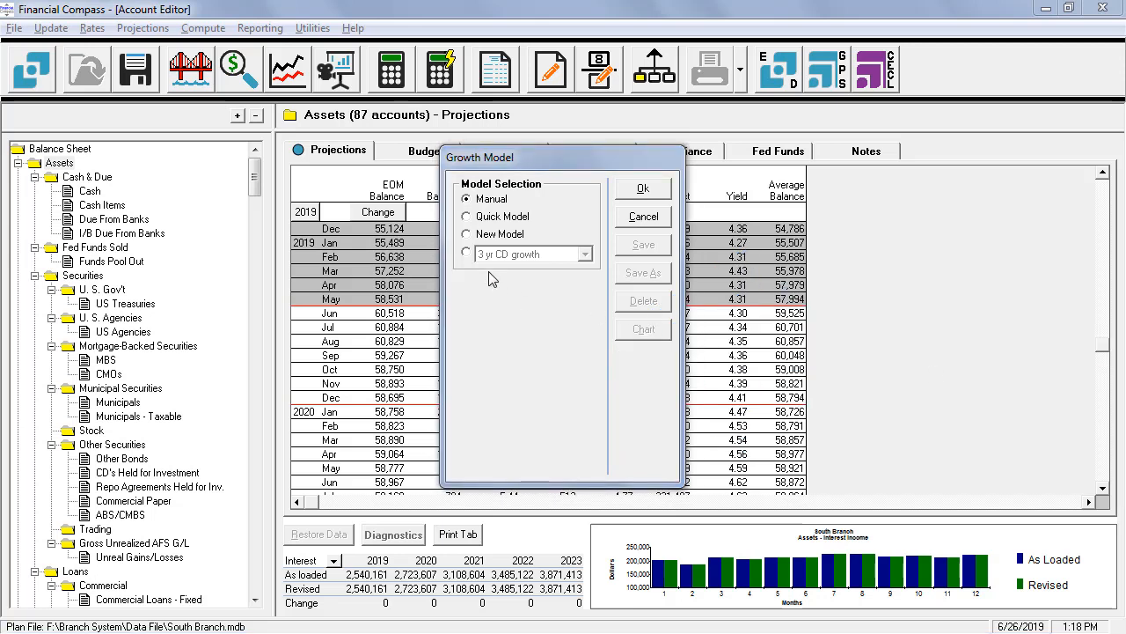
# Step: Build a new growth model for Assets with Quick Edit, ramping the monthly rates from 3 to 5 through December 2023
pyautogui.click(467, 217)
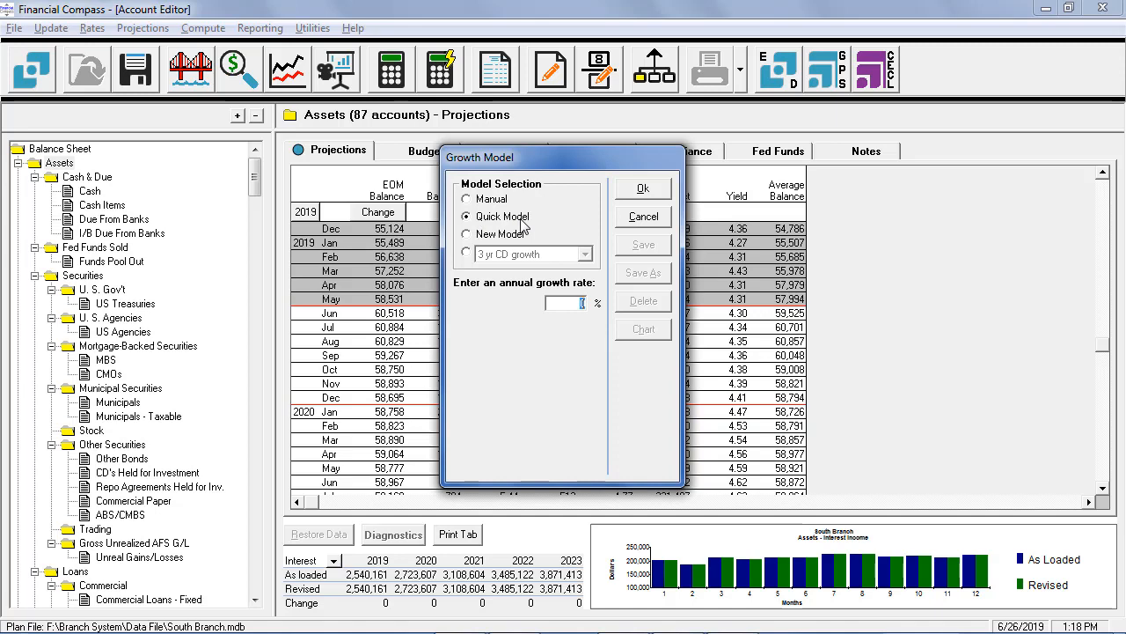
pyautogui.click(467, 235)
pyautogui.moveTo(563, 309); pyautogui.dragTo(556, 480)
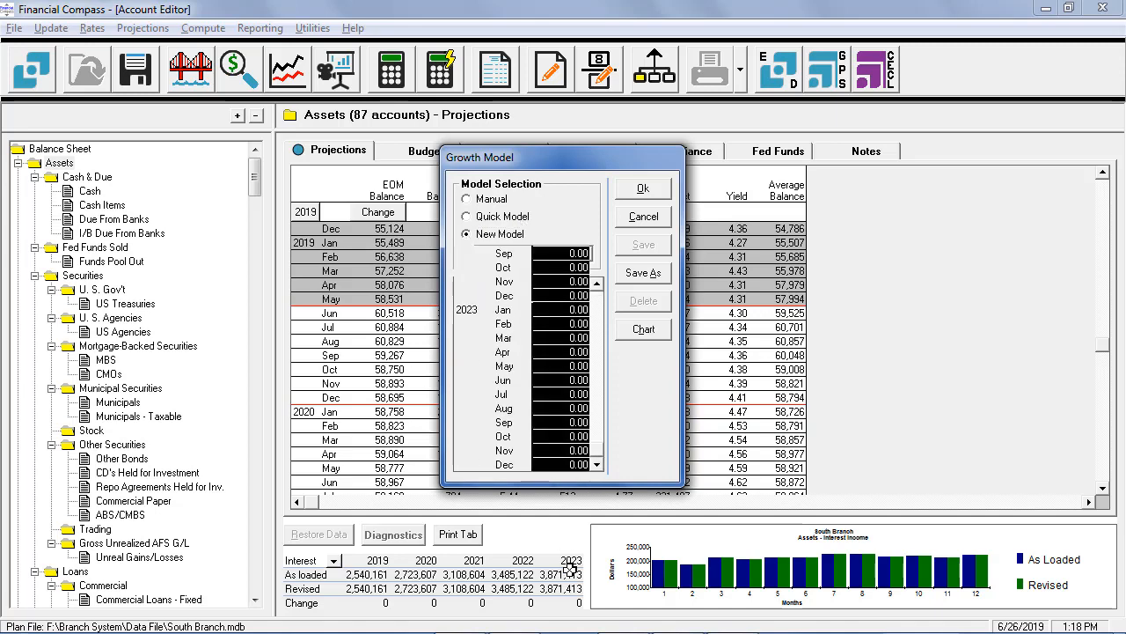
pyautogui.rightClick(580, 414)
pyautogui.click(588, 413)
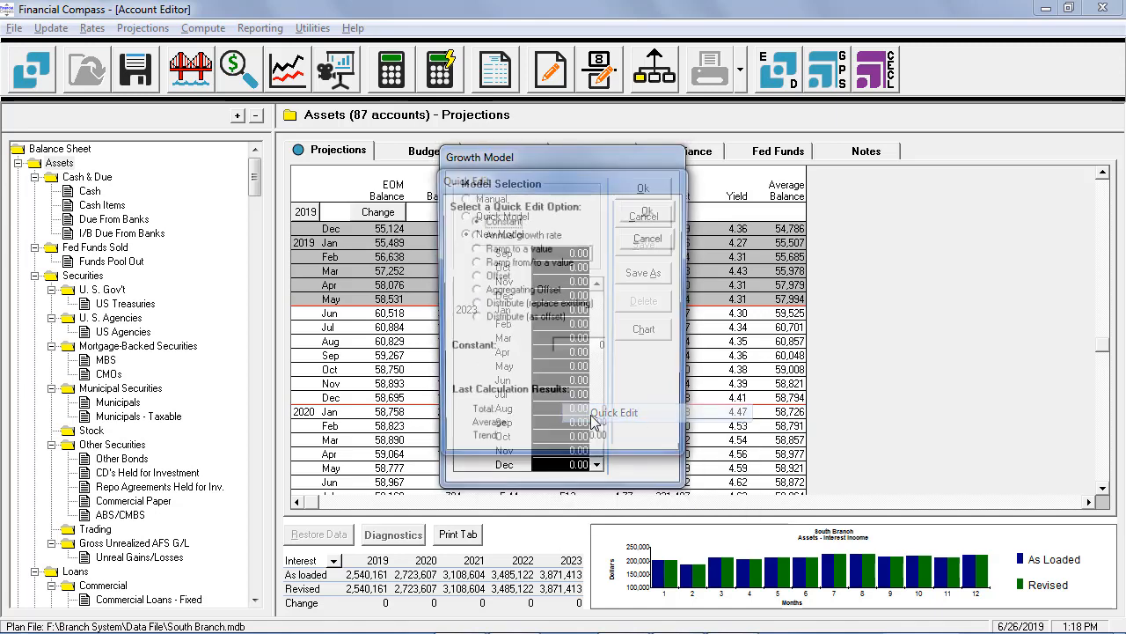
pyautogui.click(473, 262)
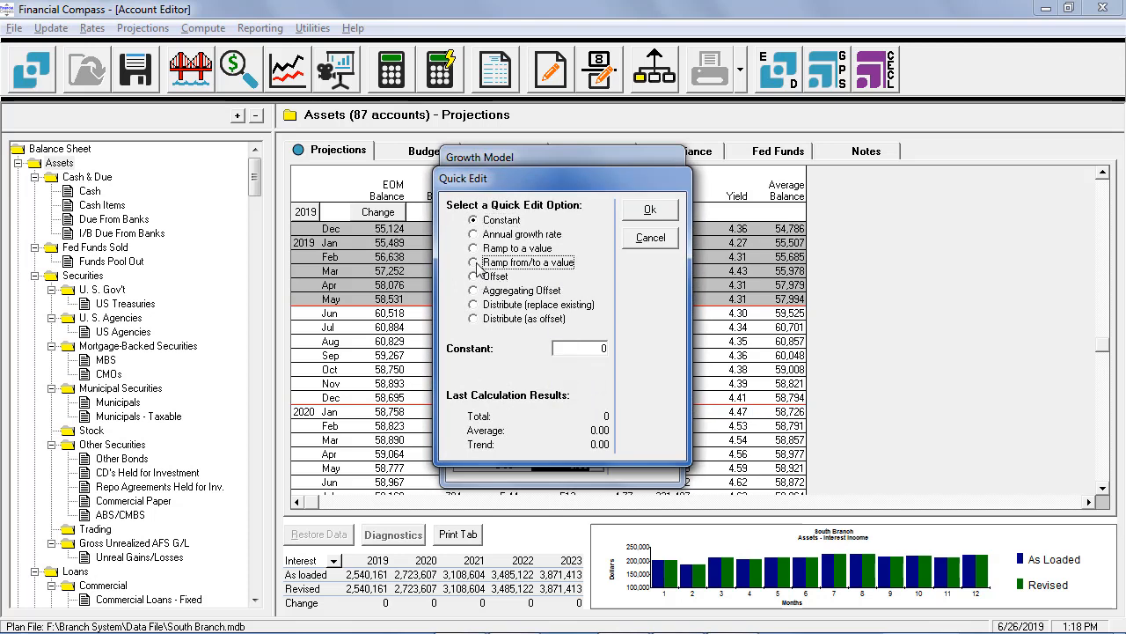
pyautogui.click(599, 348)
pyautogui.write('3')
pyautogui.click(597, 370)
pyautogui.write('5')
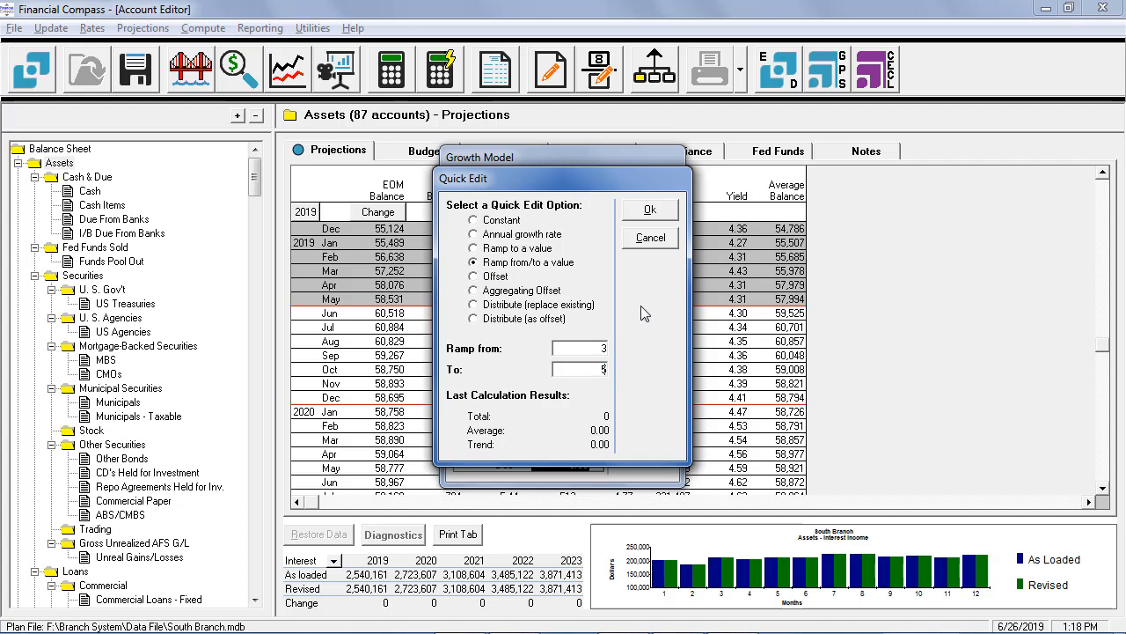
pyautogui.click(655, 214)
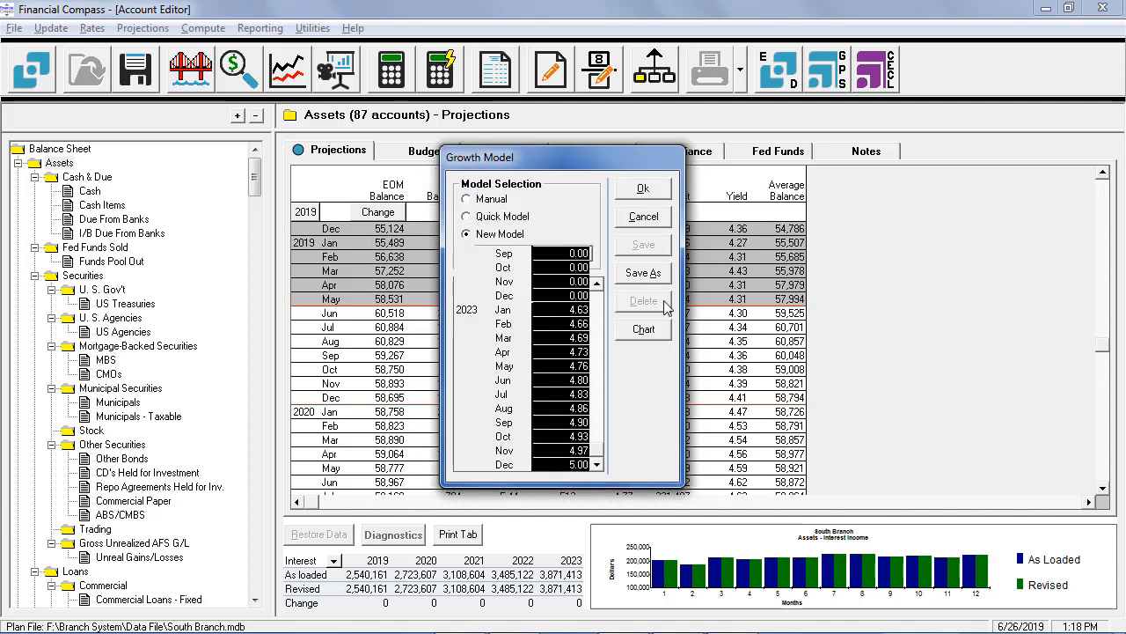
# Step: Save the new growth model as "3-5% growth" and browse the list of saved models
pyautogui.click(657, 275)
pyautogui.write('3-5')
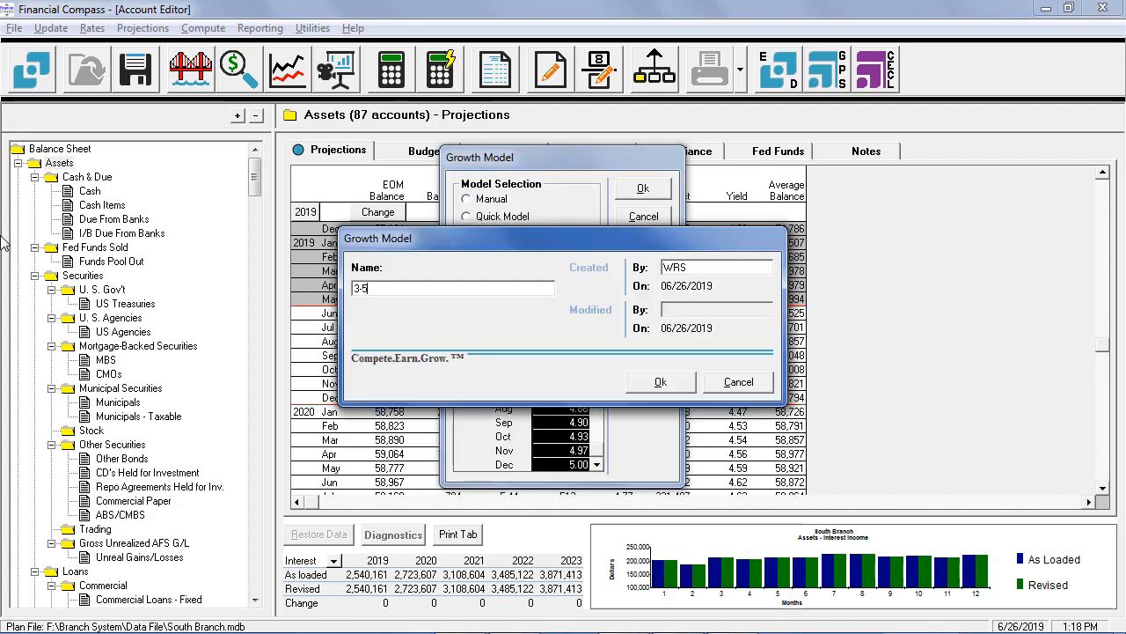
pyautogui.write('% growth')
pyautogui.click(661, 381)
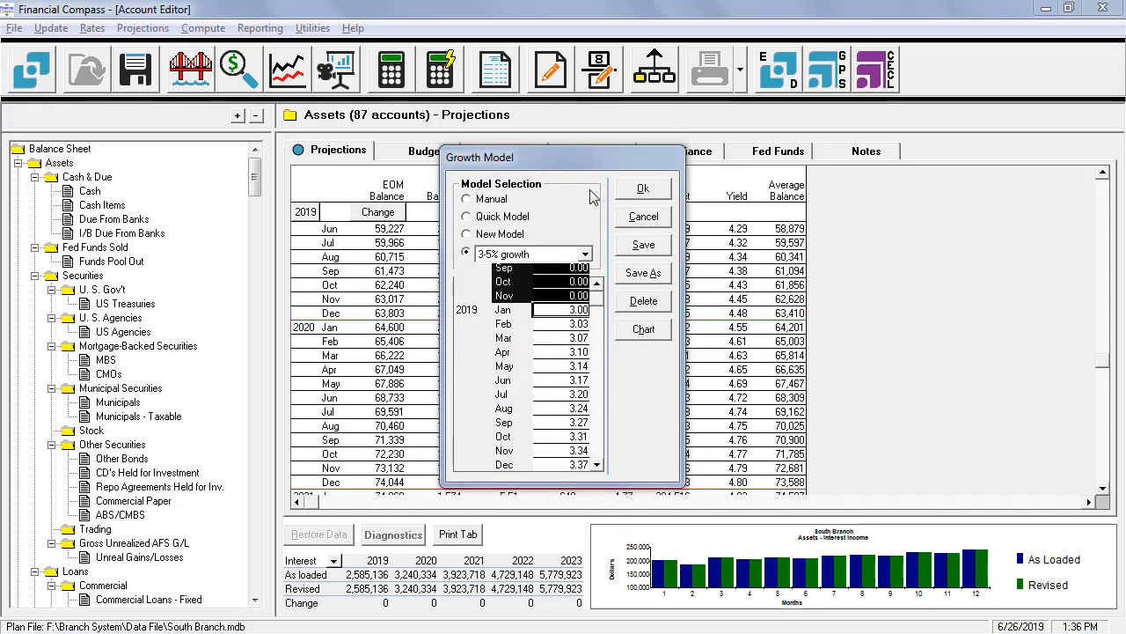
pyautogui.click(586, 256)
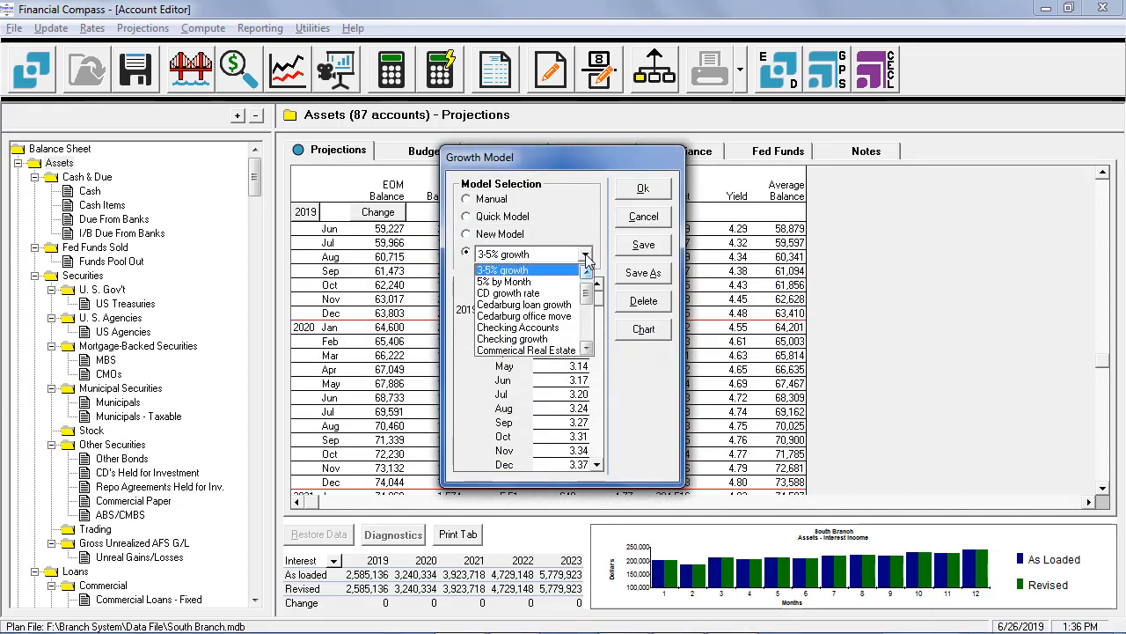
pyautogui.moveTo(595, 293); pyautogui.dragTo(595, 328)
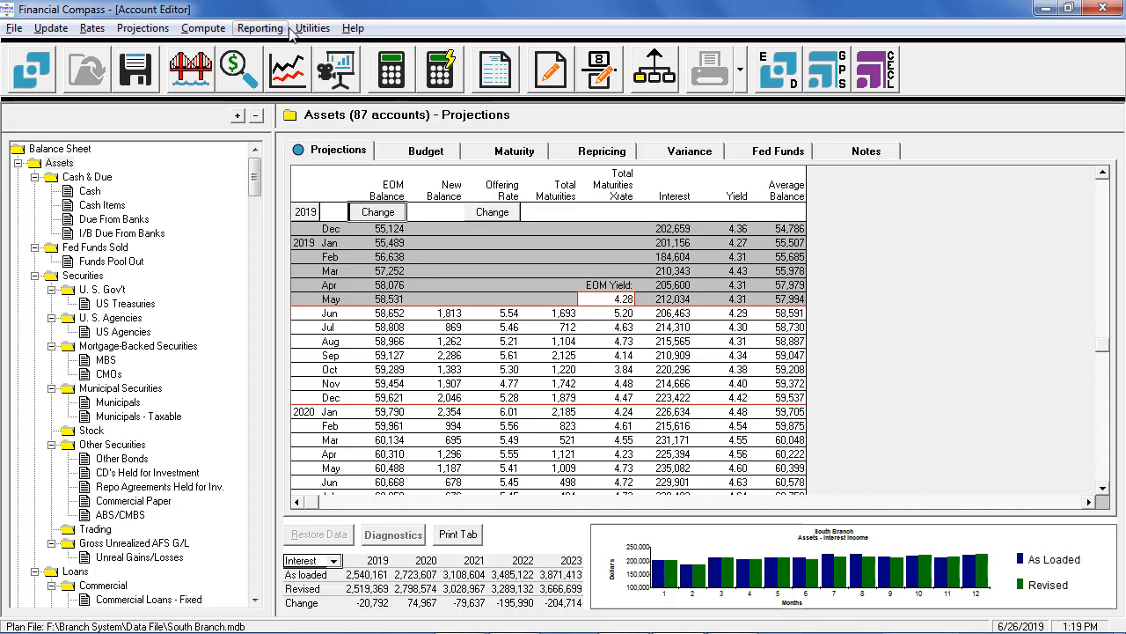
# Step: Leave the South Branch plan without saving its changes and reopen it from the Strategic Business Unit chart
pyautogui.click(646, 79)
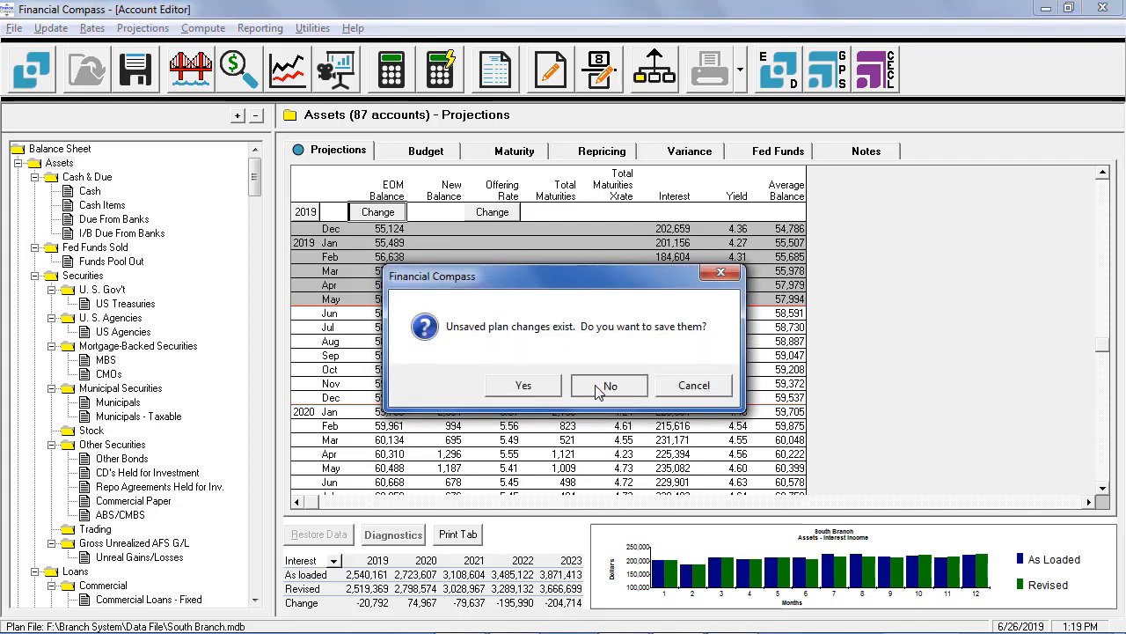
pyautogui.click(595, 385)
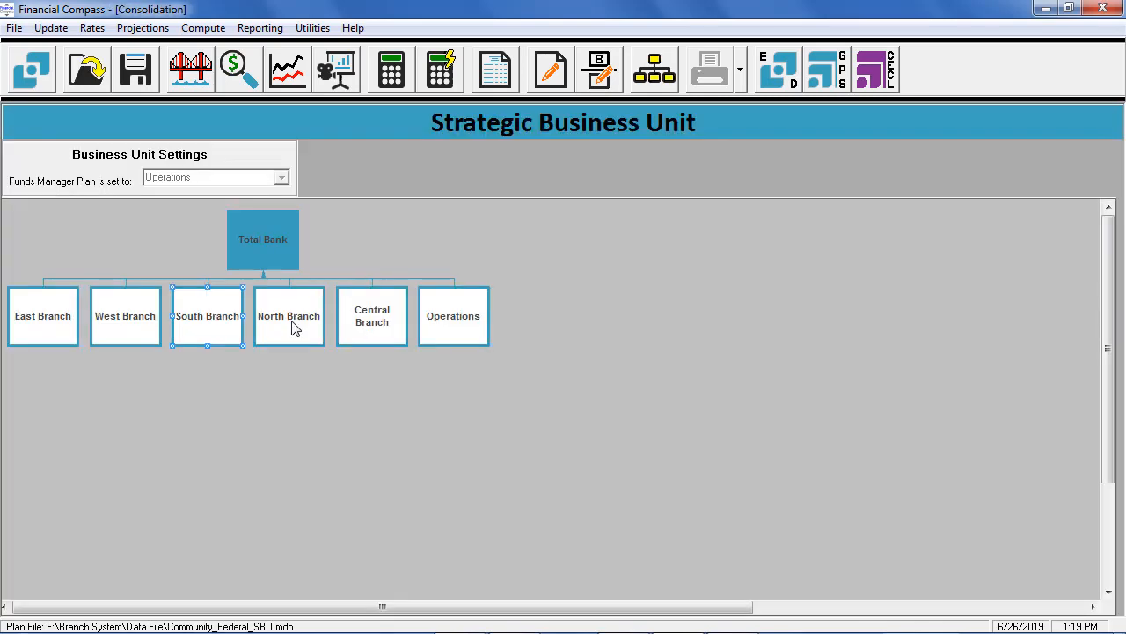
pyautogui.doubleClick(204, 319)
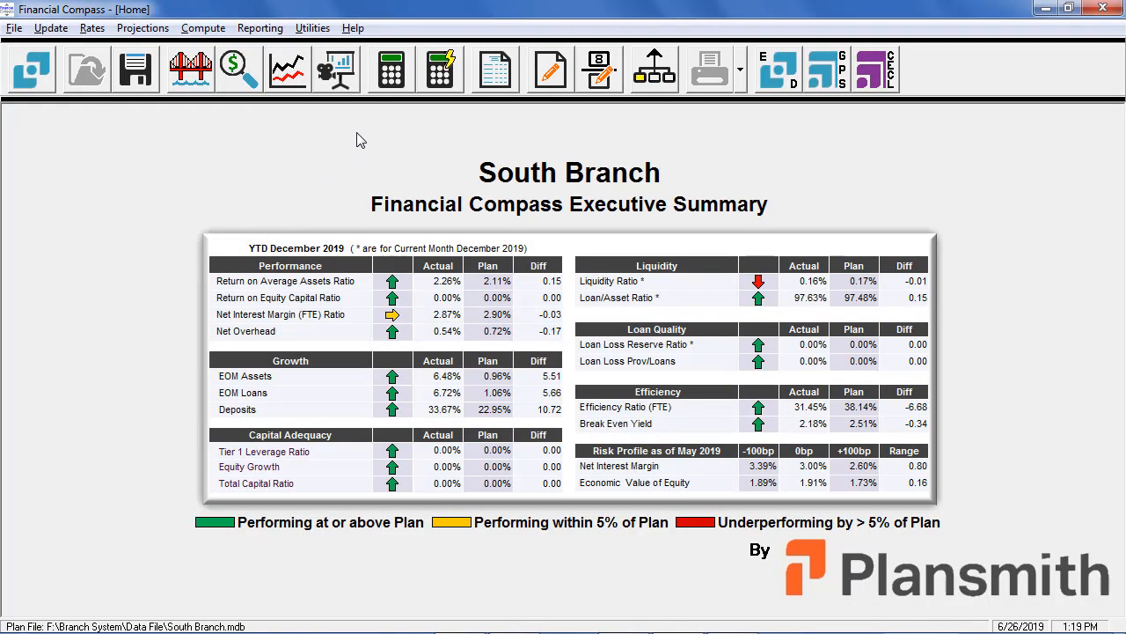
# Step: Apply a Quick Model with a 15% annual growth rate to South Branch's Assets EOM balance
pyautogui.click(342, 92)
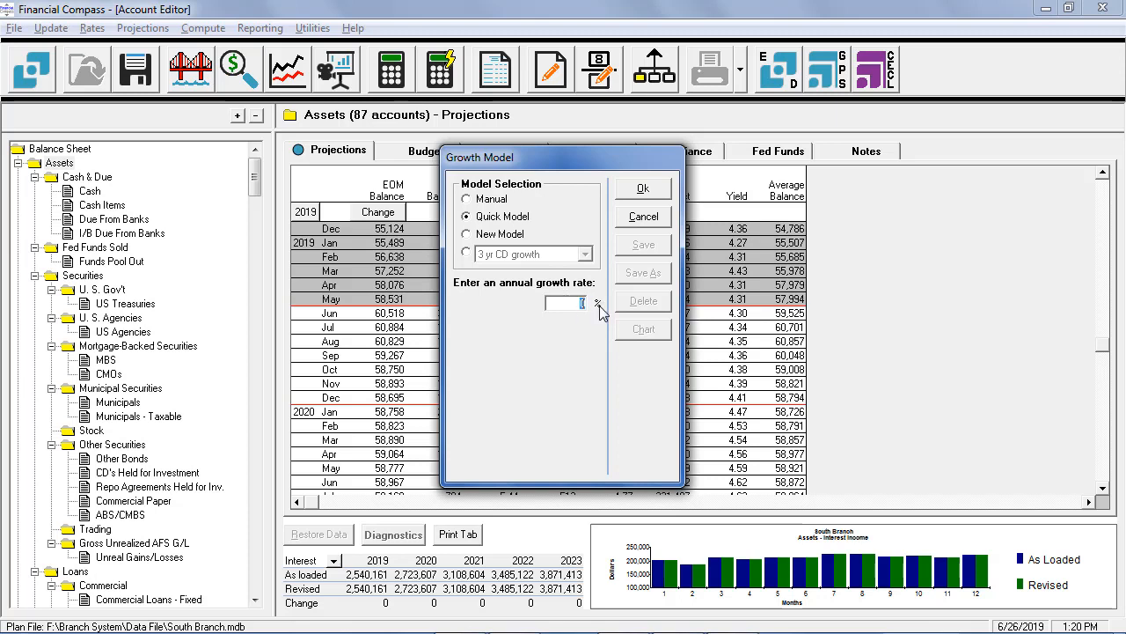
pyautogui.write('1')
pyautogui.write('5')
pyautogui.click(659, 190)
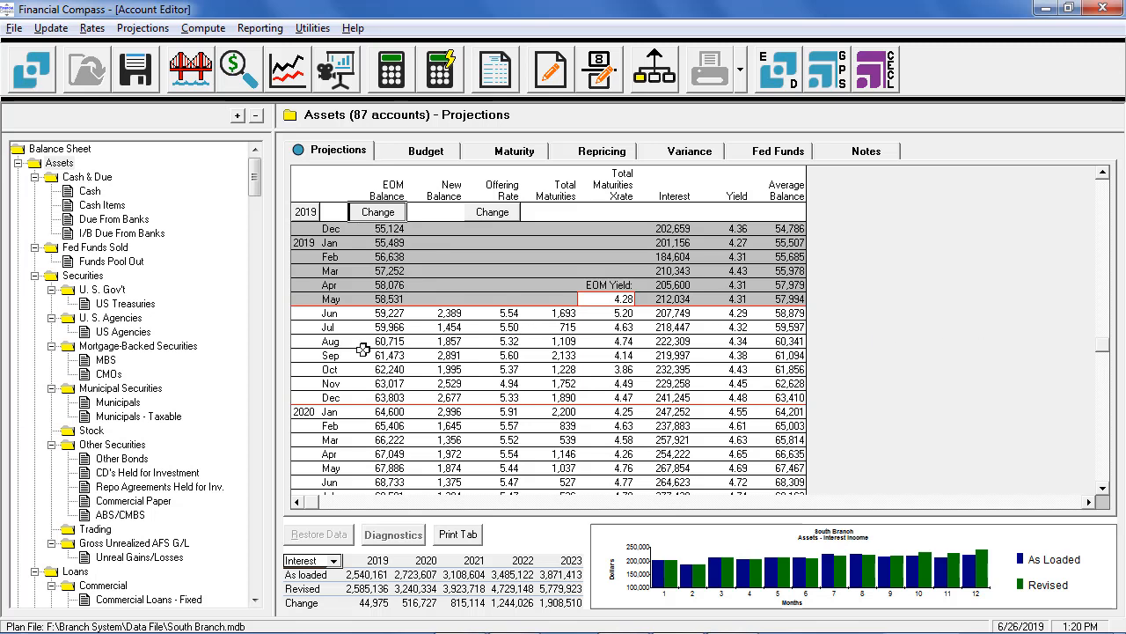
# Step: Open the Commercial RE - Fixed projections under Real Estate loans and examine the enlarged EOM Balance chart
pyautogui.click(254, 599)
pyautogui.moveTo(254, 600); pyautogui.dragTo(254, 600)
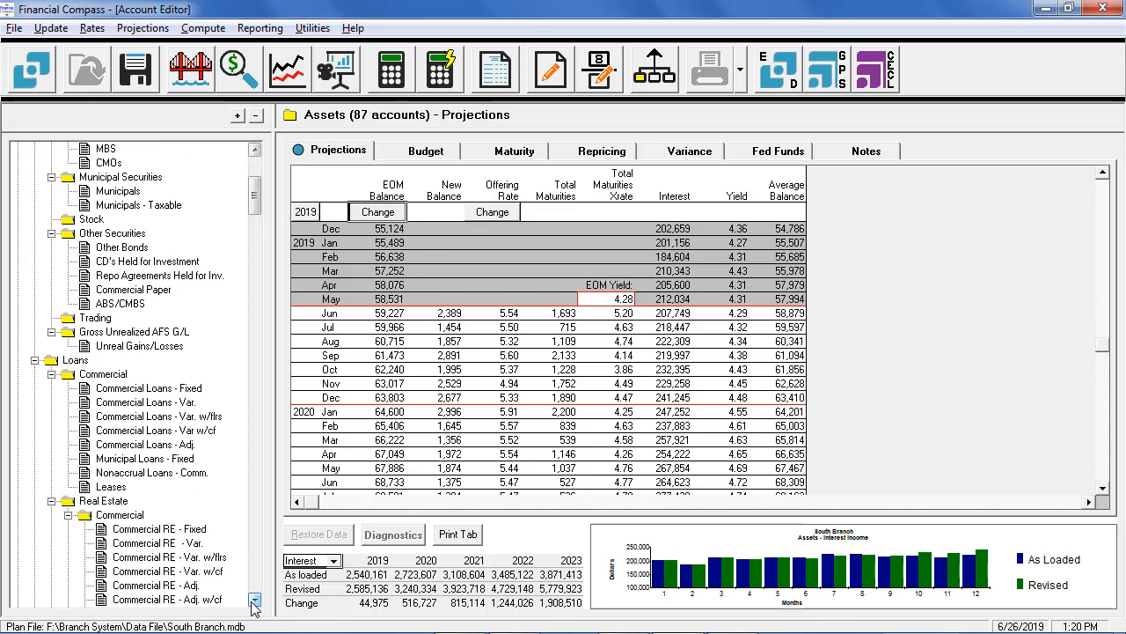
pyautogui.click(159, 530)
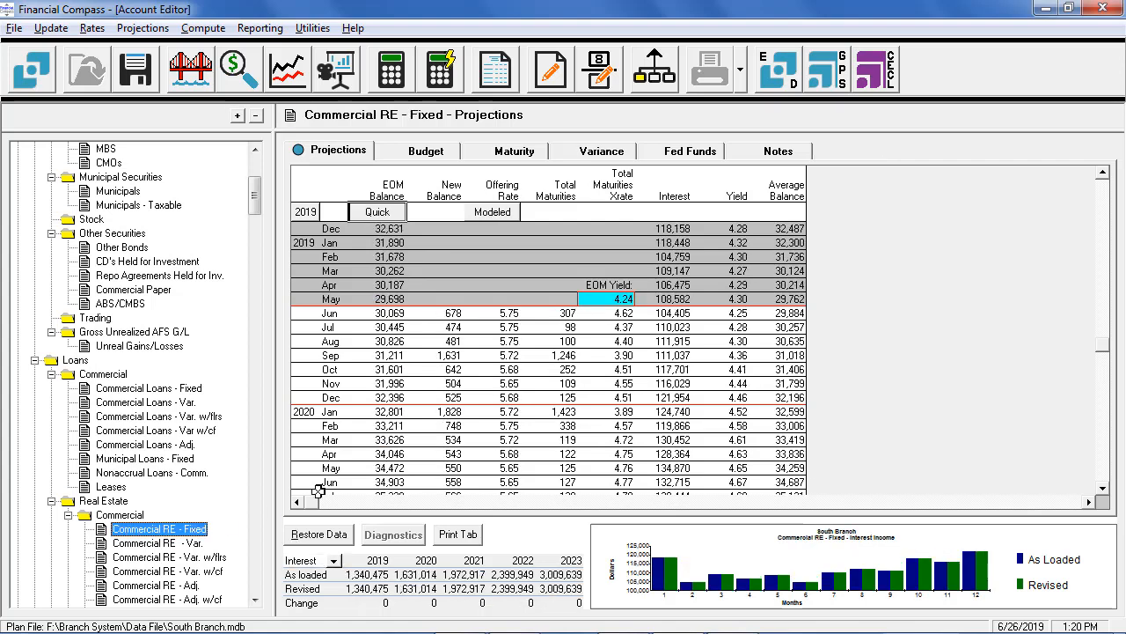
pyautogui.doubleClick(389, 186)
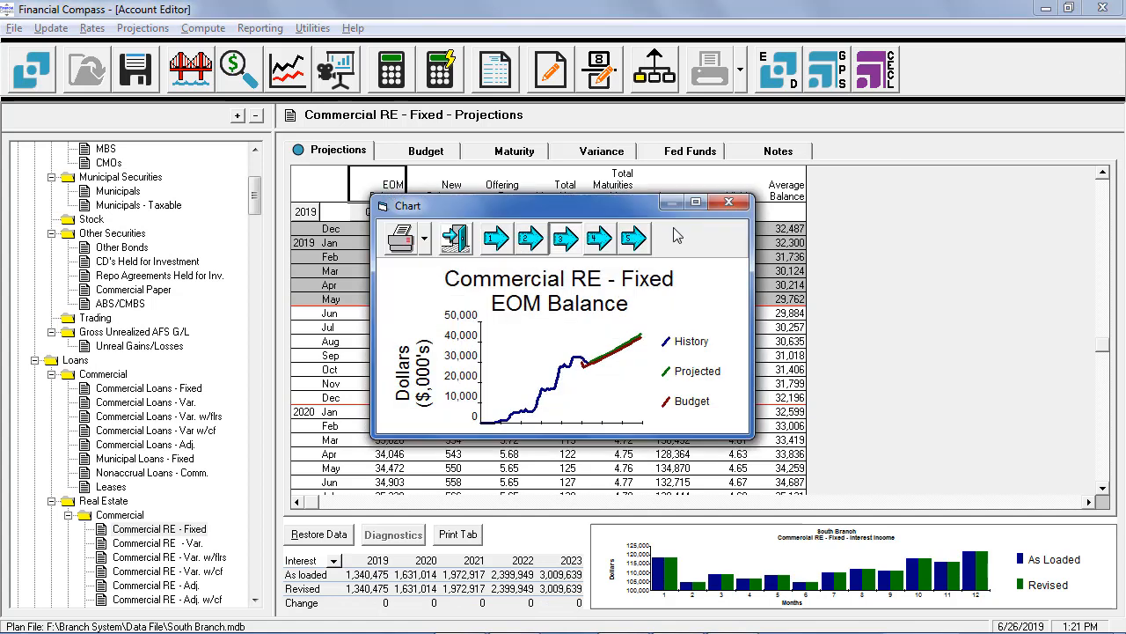
pyautogui.click(702, 208)
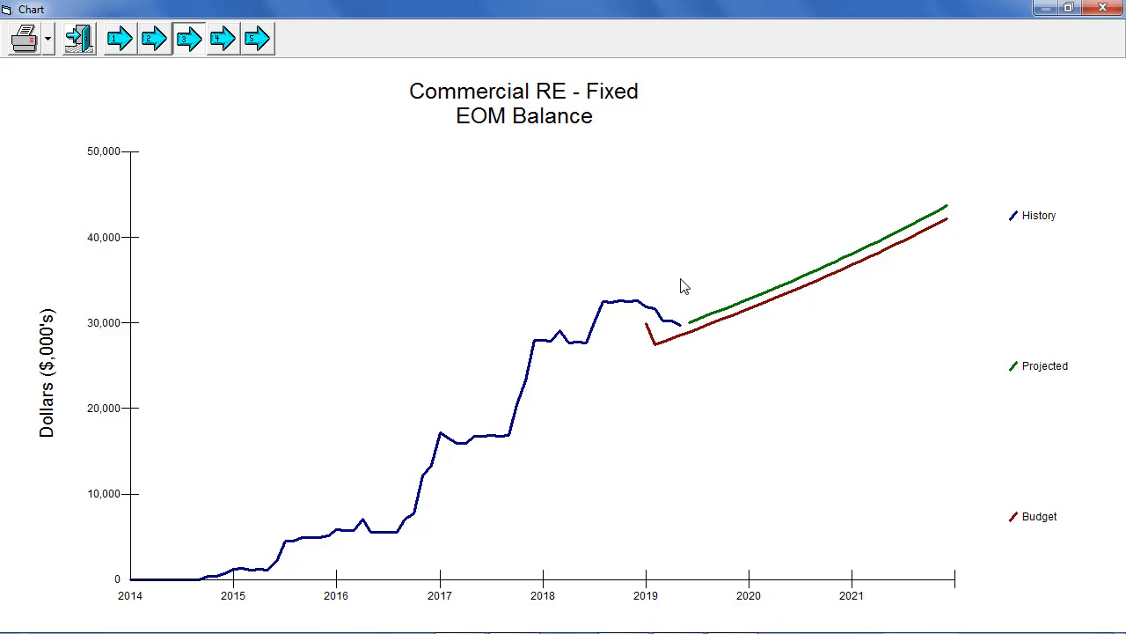
# Step: Close the enlarged chart and select the Commercial RE - Fixed New Balance projections from June 2019 through May 2020 for user editing
pyautogui.click(1100, 11)
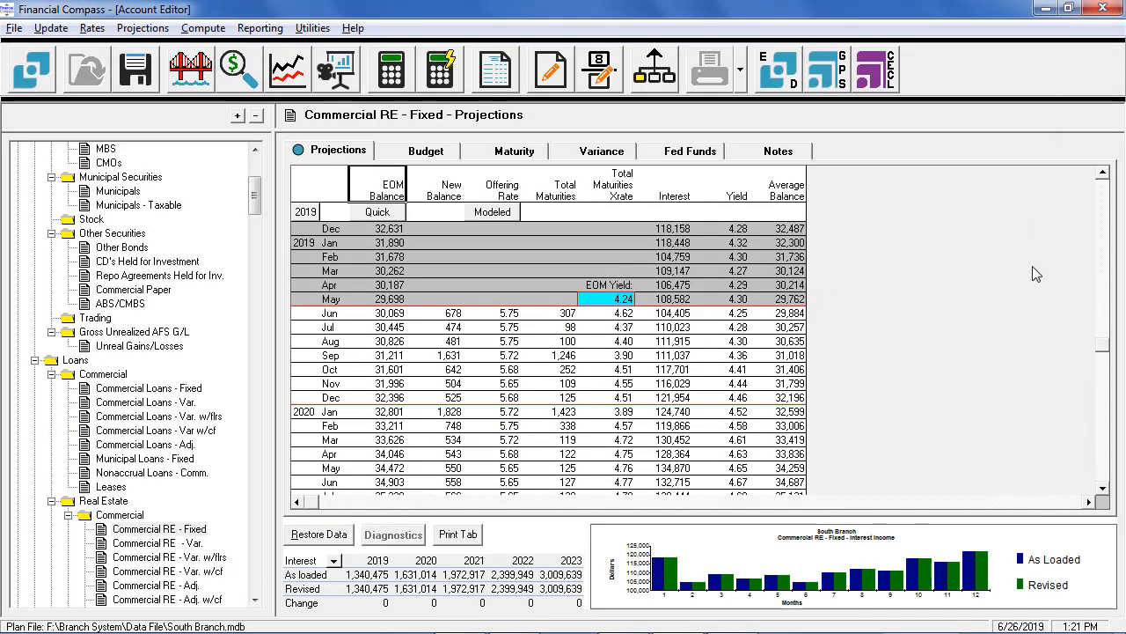
pyautogui.scroll(-5, 1103, 493)
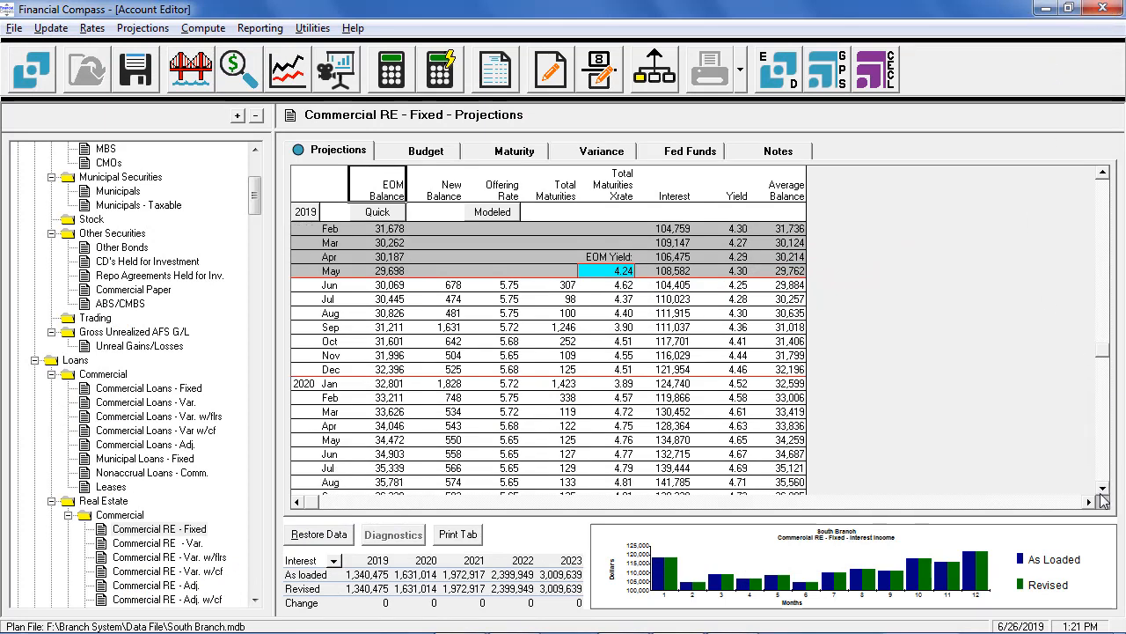
pyautogui.click(1102, 491)
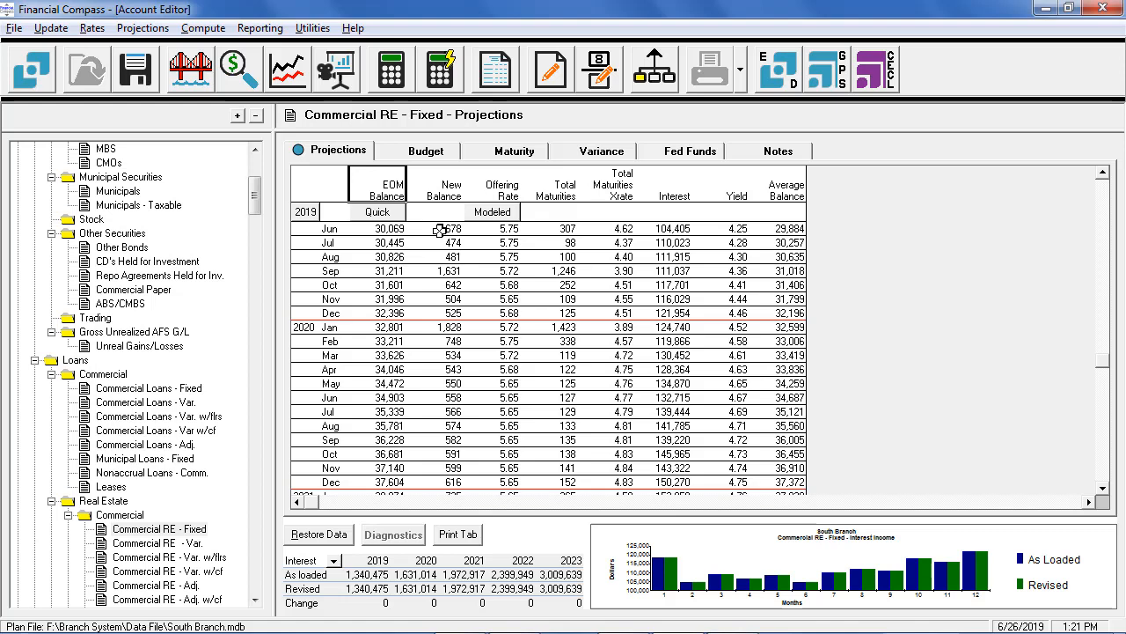
pyautogui.moveTo(439, 230); pyautogui.dragTo(439, 383)
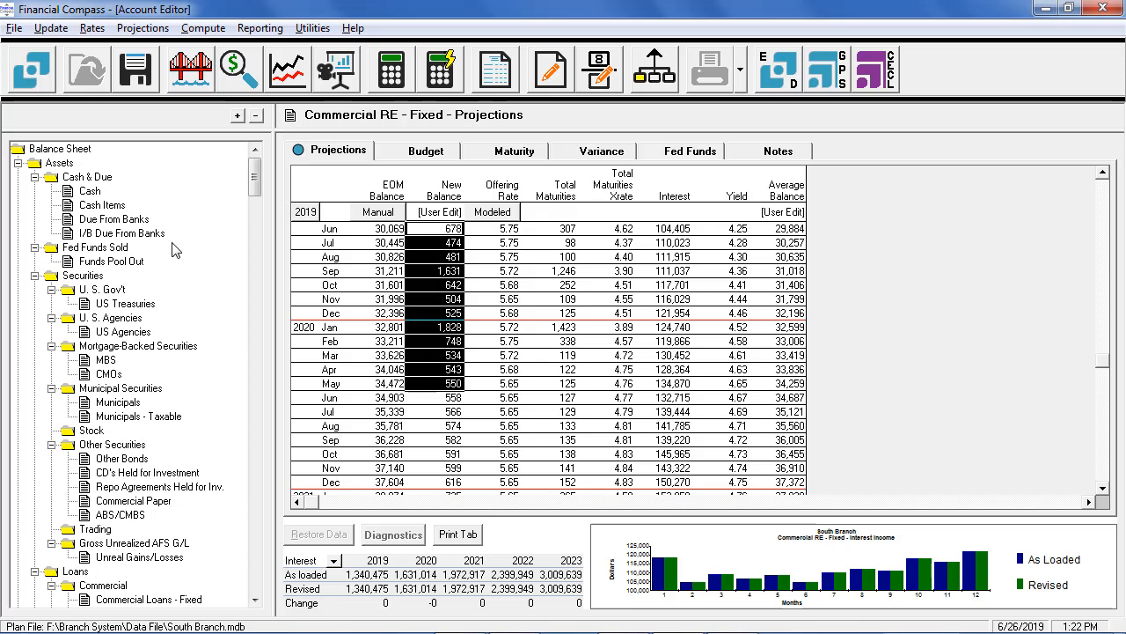
# Step: Review the South Branch account tree from Liabilities through Capital to the Non-Interest Expense accounts
pyautogui.moveTo(253, 177); pyautogui.dragTo(253, 280)
pyautogui.moveTo(254, 176); pyautogui.dragTo(254, 322)
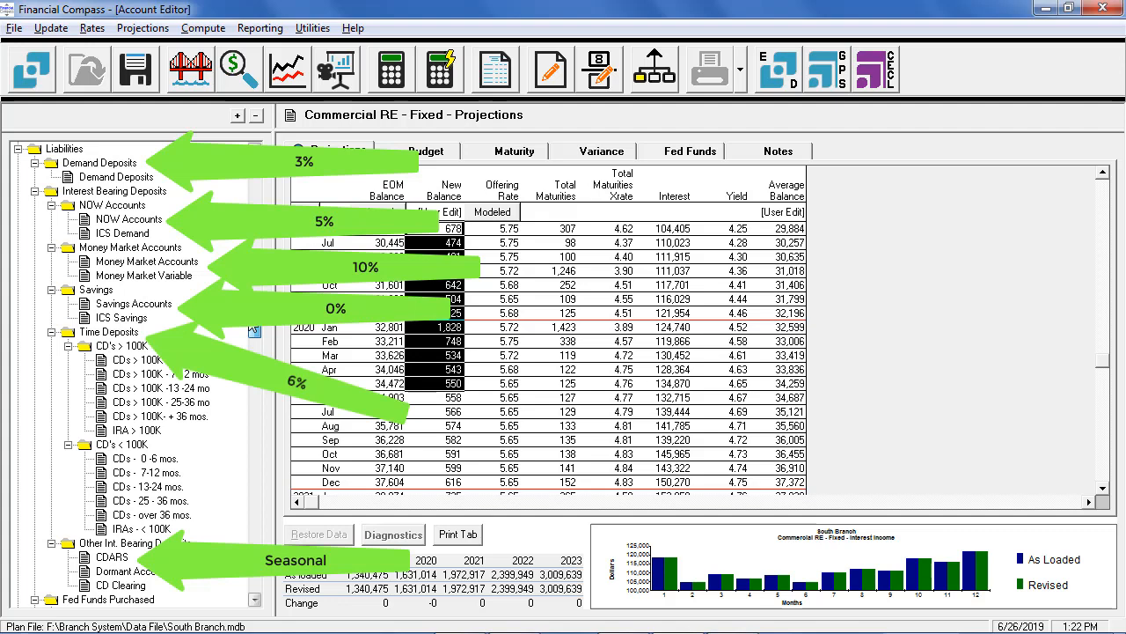
pyautogui.moveTo(254, 328); pyautogui.dragTo(257, 357)
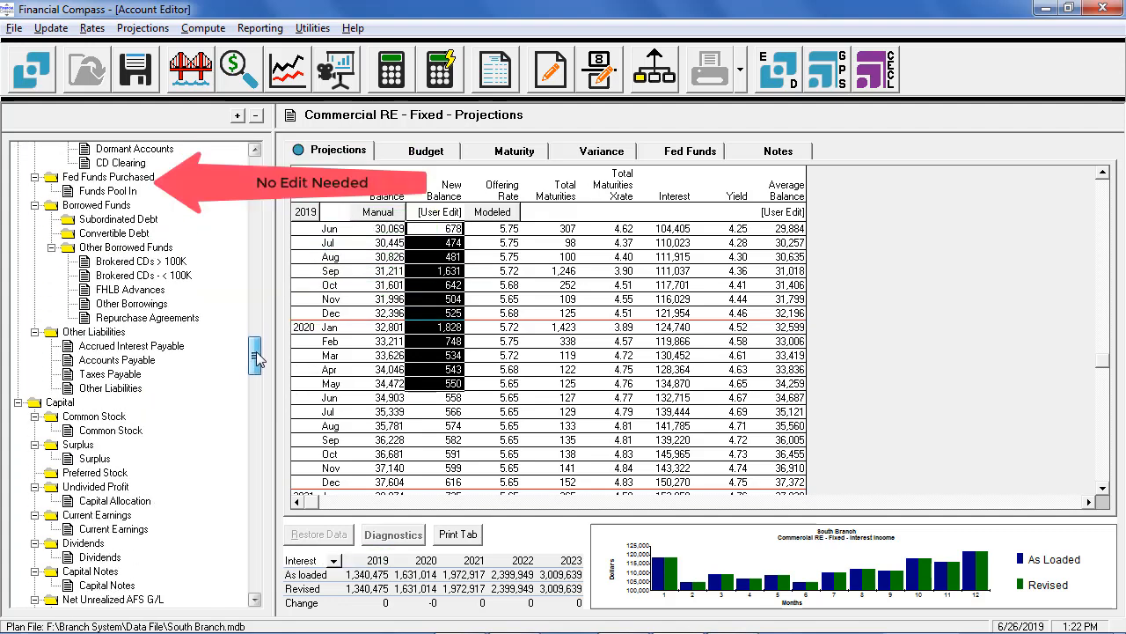
pyautogui.moveTo(257, 356); pyautogui.dragTo(256, 363)
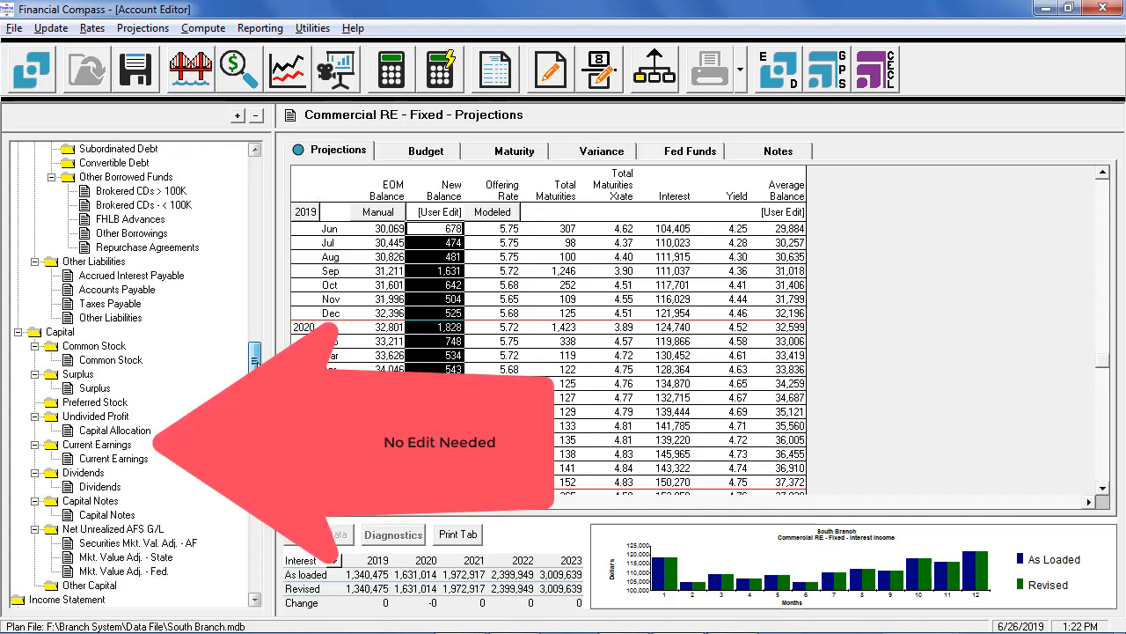
pyautogui.moveTo(256, 355); pyautogui.dragTo(261, 464)
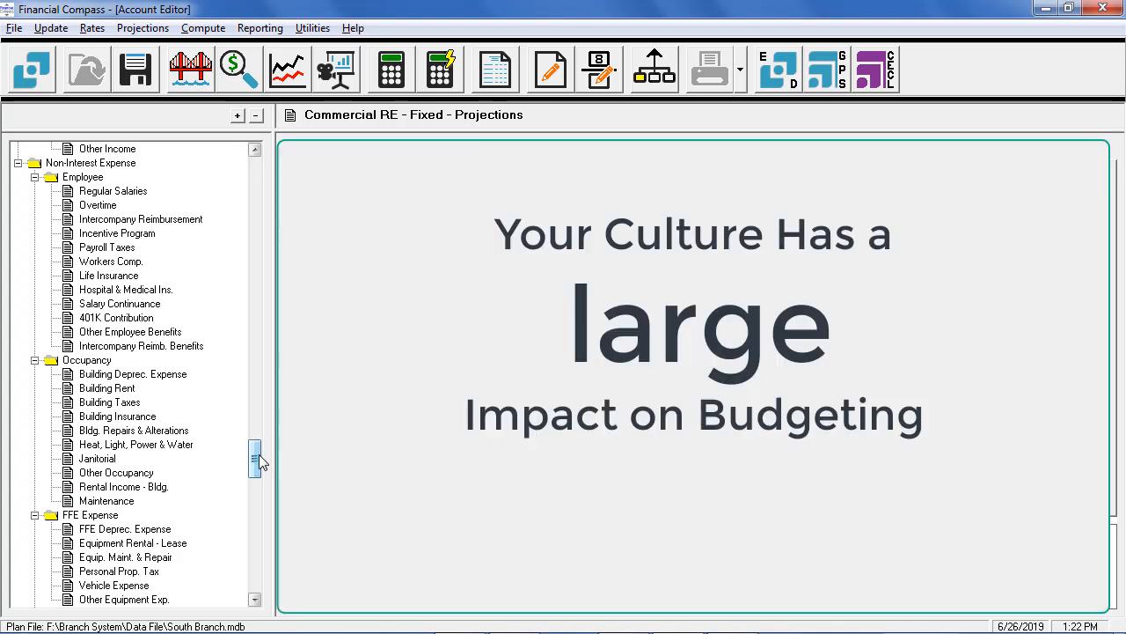